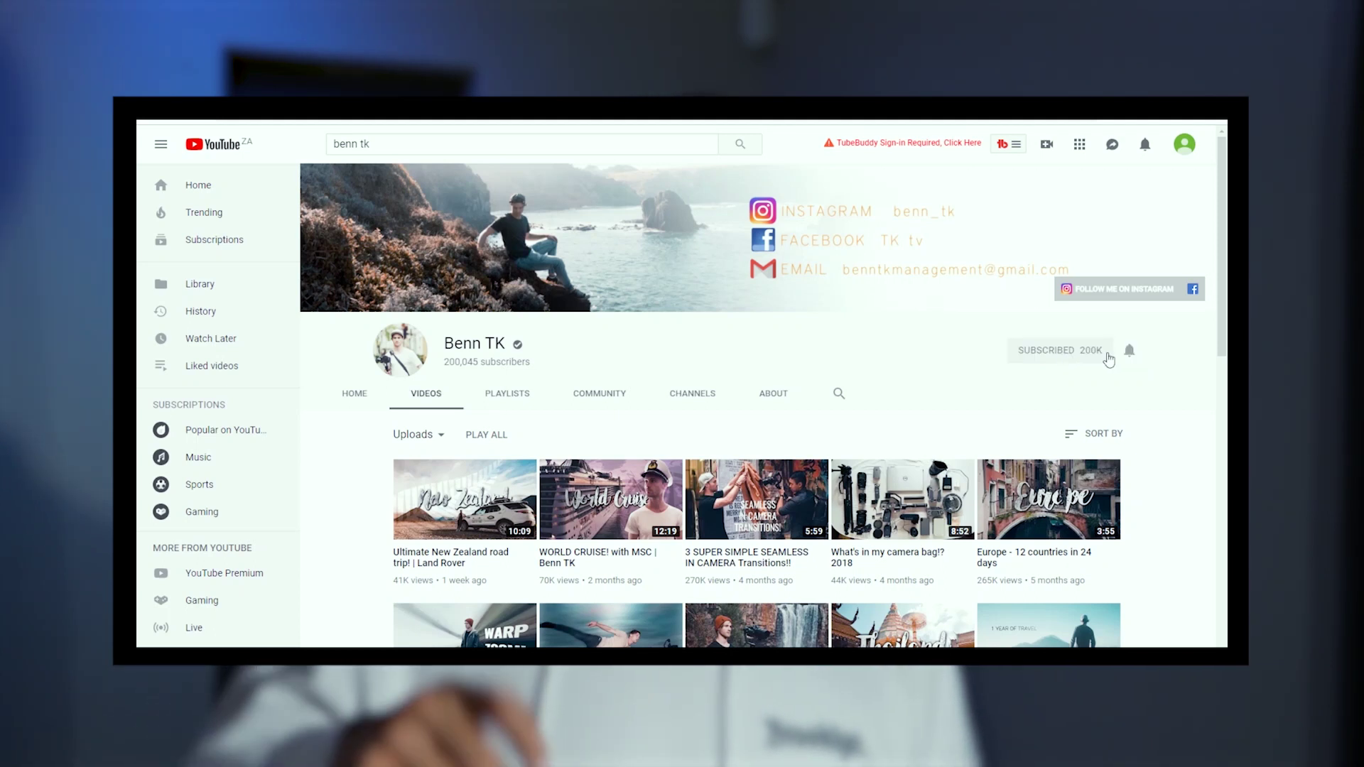
Scroll down the channel's Videos grid to browse its older uploads
scroll(926, 352, down, 5)
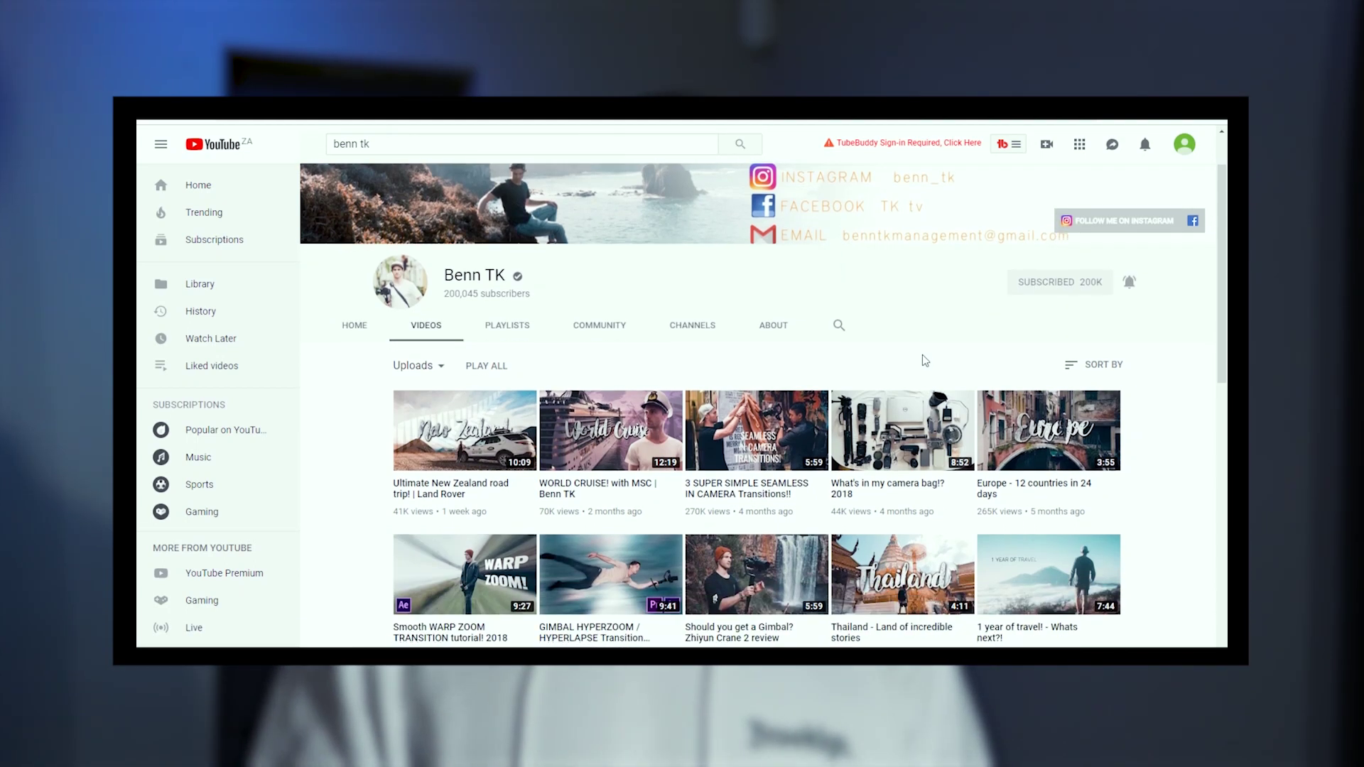
scroll(921, 362, down, 5)
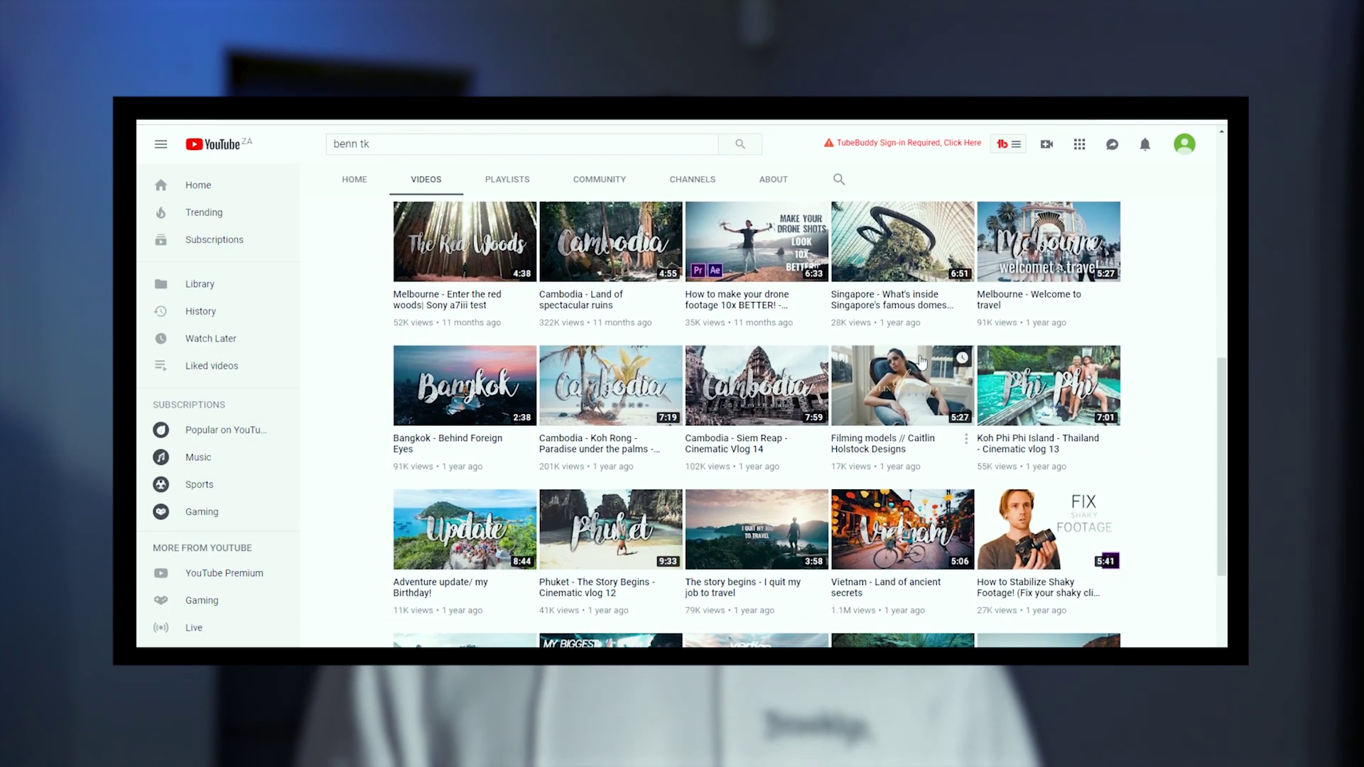
scroll(922, 362, down, 6)
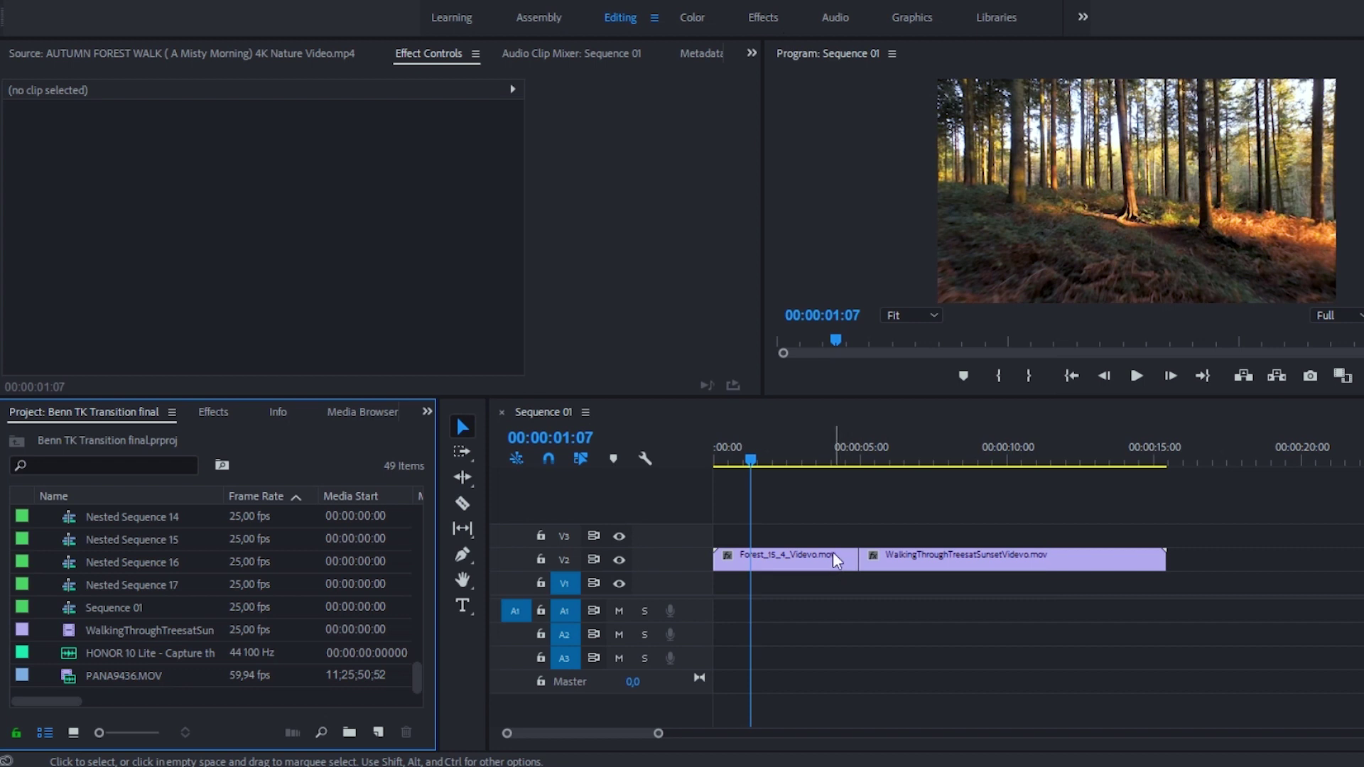
Replace Forest_IS_4_Videvo.mov and WalkingThroughTreesatSunsetVidevo.mov on V2 with an After Effects composition
drag(810, 529, 908, 588)
right_click(815, 571)
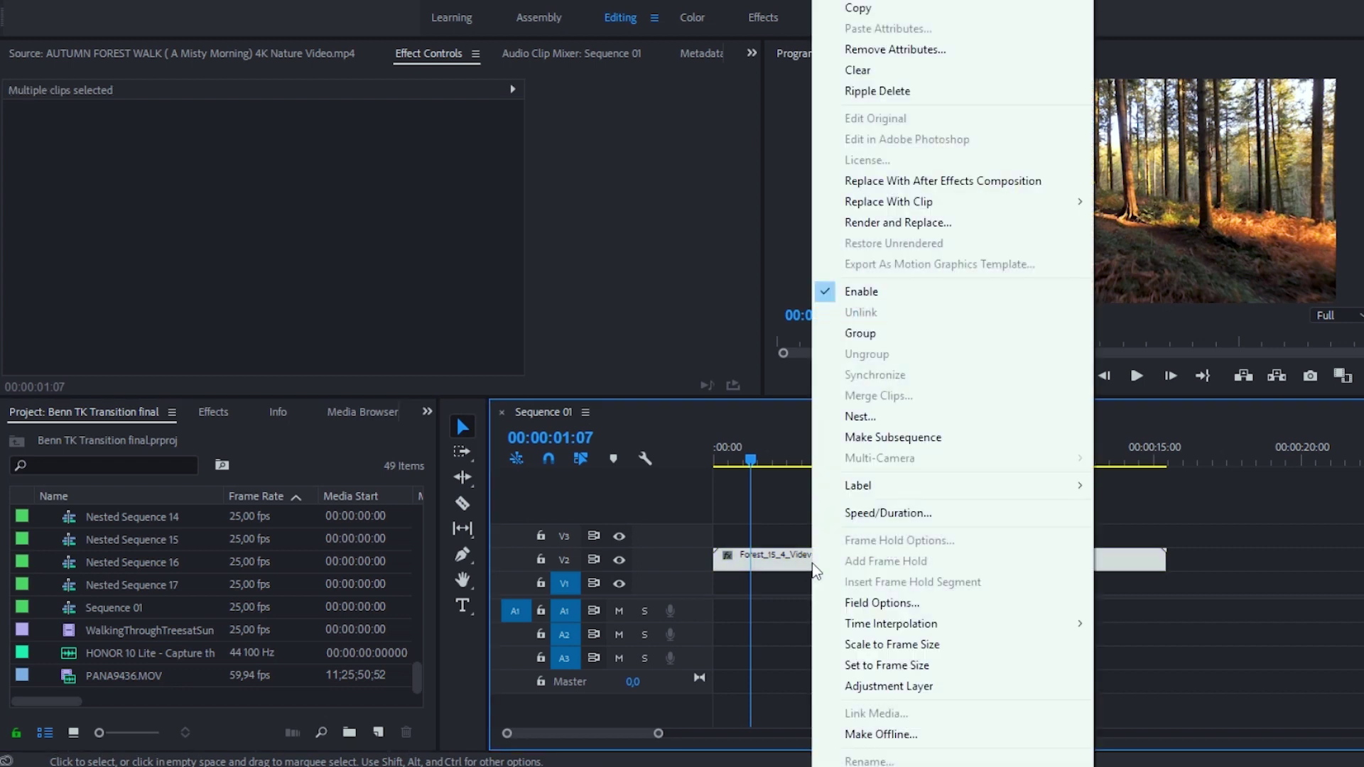
click(901, 183)
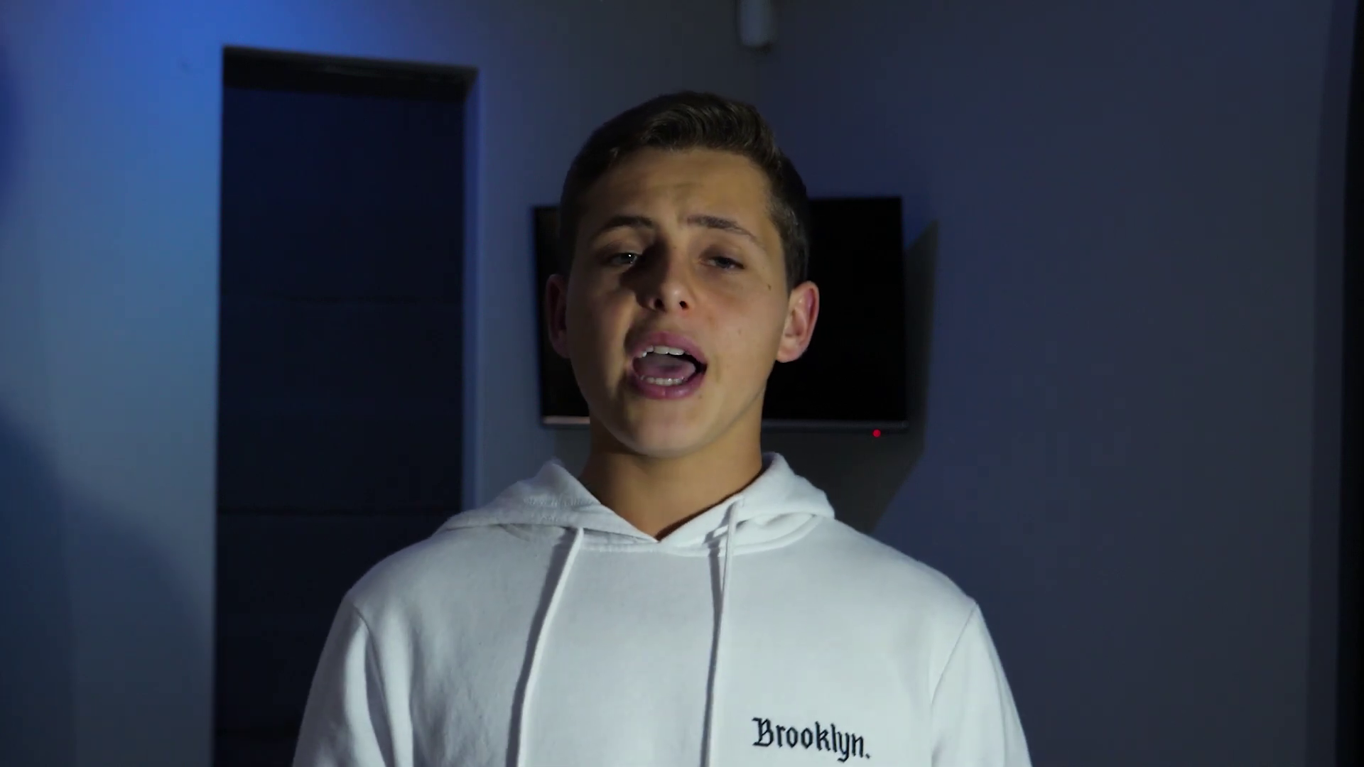
Search Google for 'autumn leaf png' and save the transparent leaf image as autumn_leaves_PNG3601
text(autumn leaf )
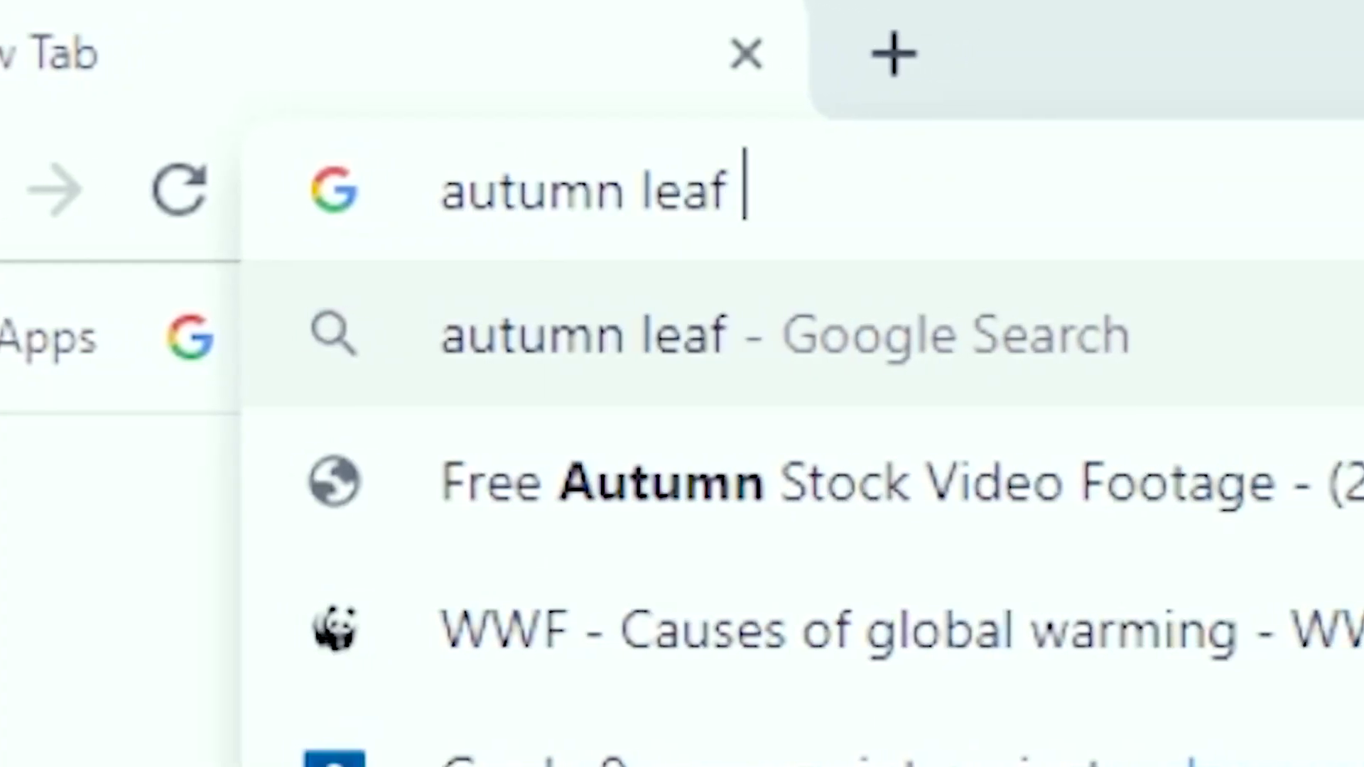
text(png)
key(Return)
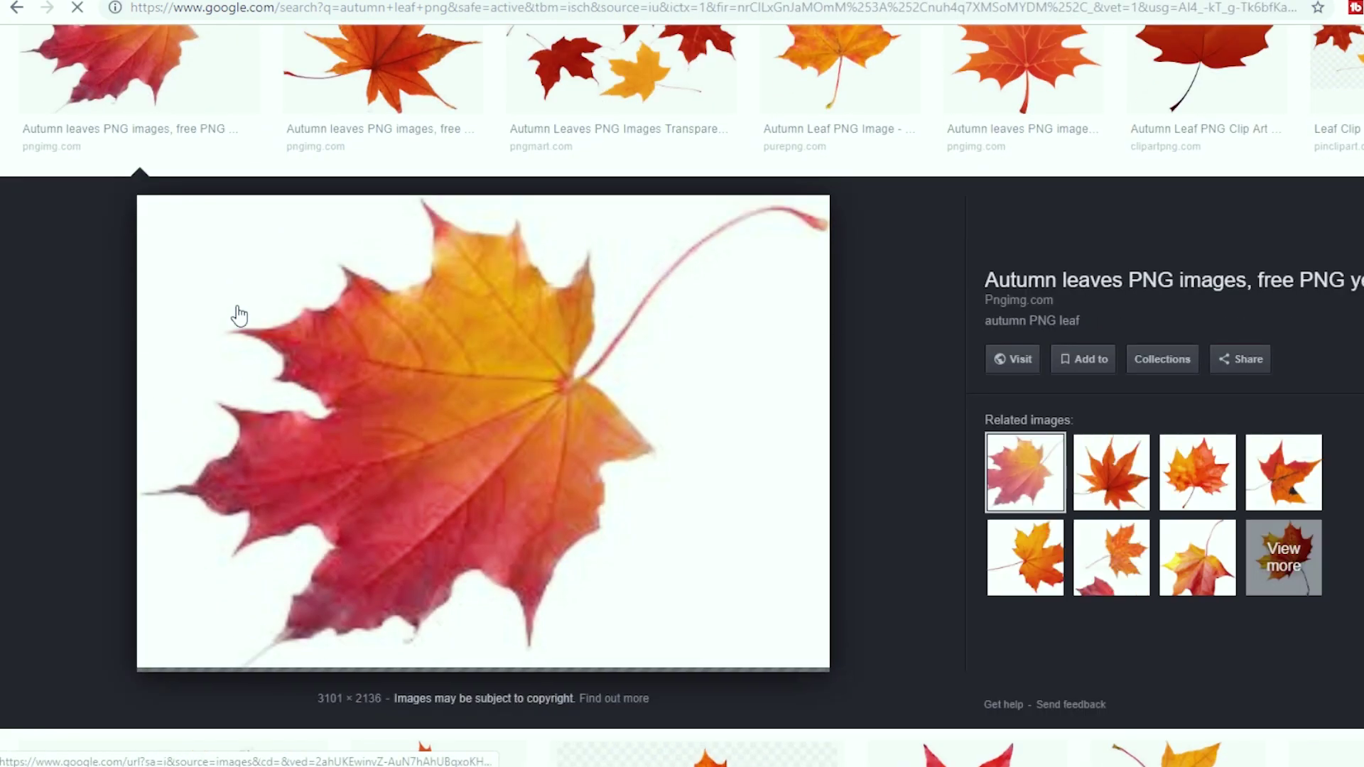
right_click(239, 358)
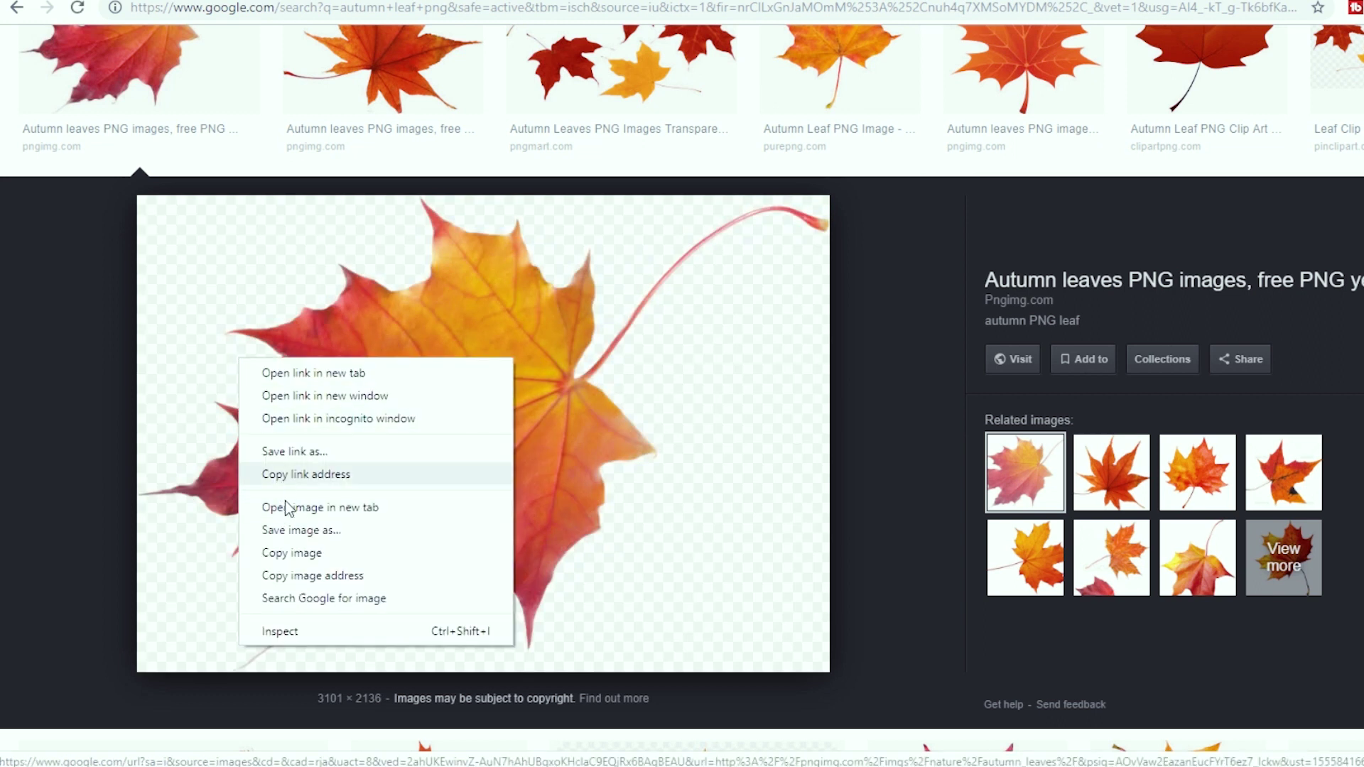
click(291, 530)
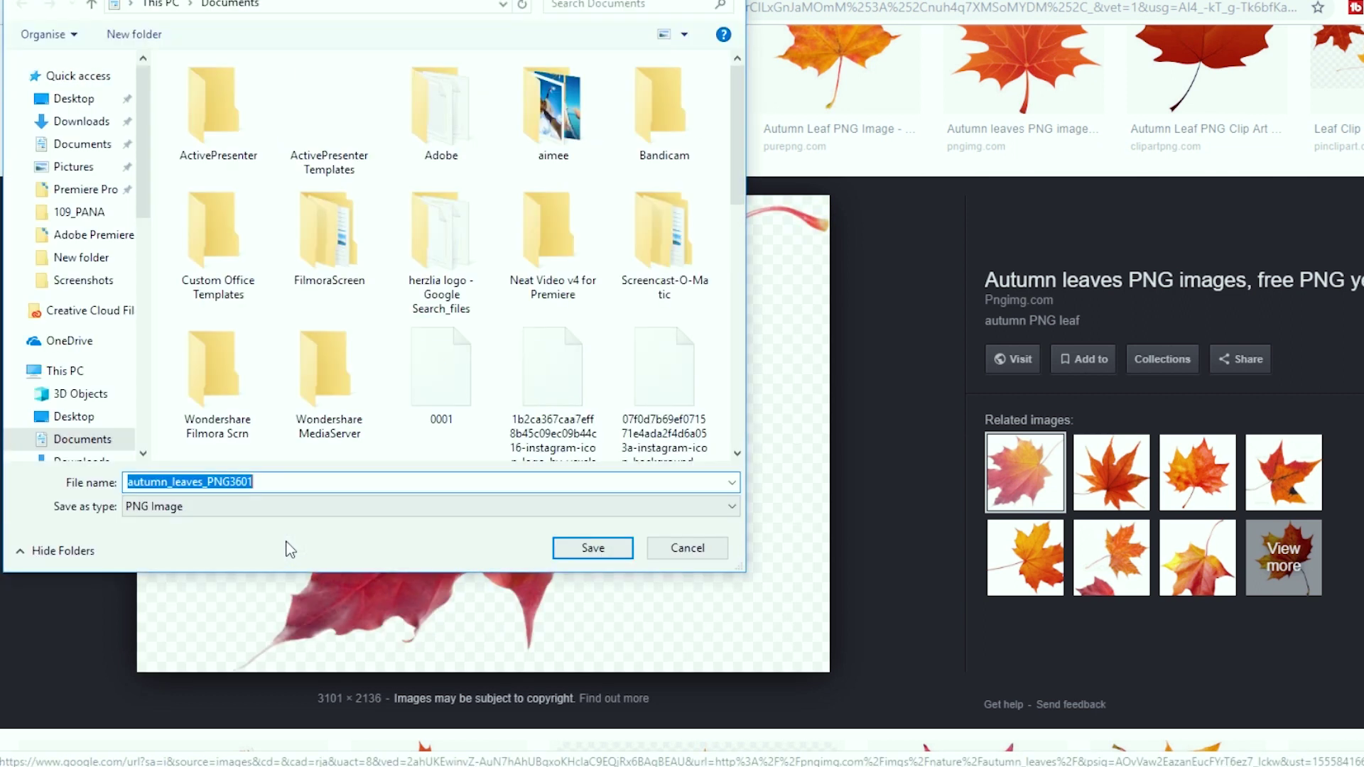
key(Return)
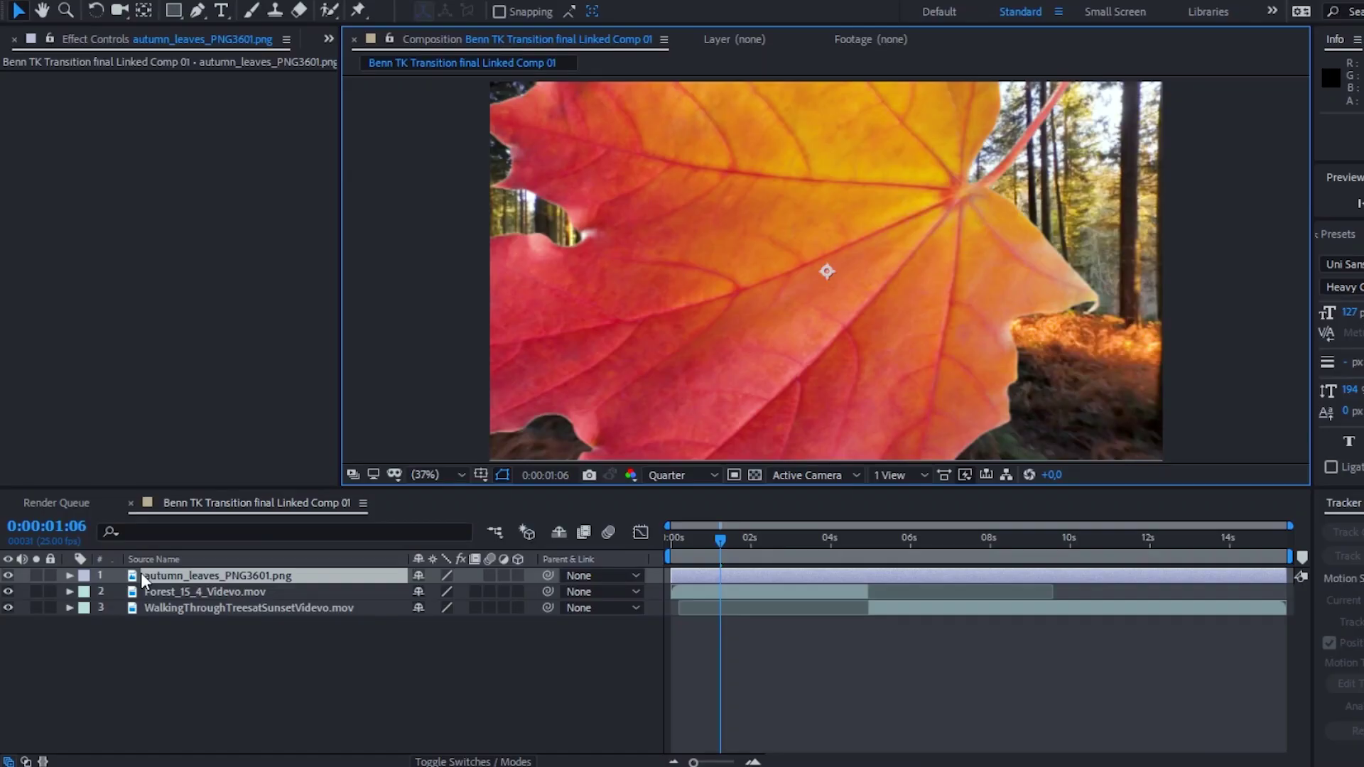
Scale the autumn leaf layer down to 5%
key(s)
drag(430, 589, 373, 602)
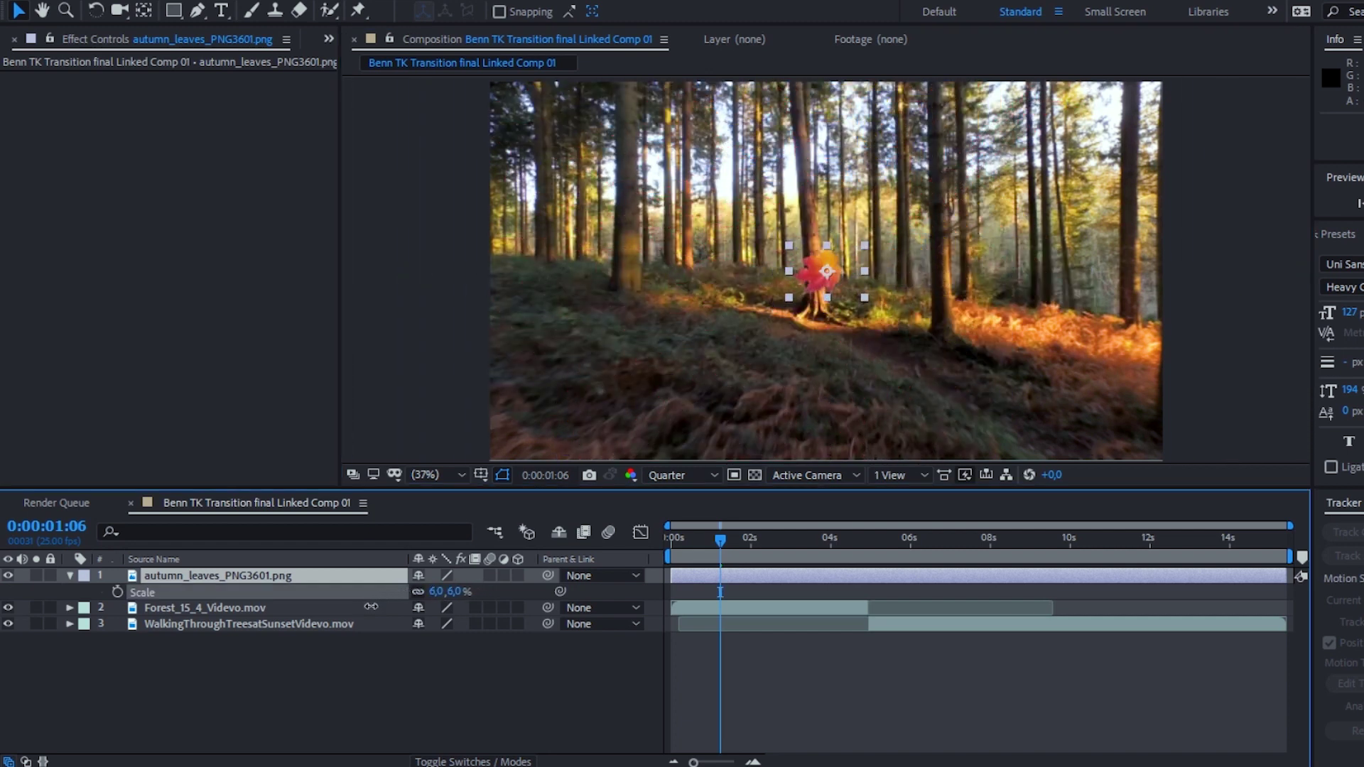
click(369, 608)
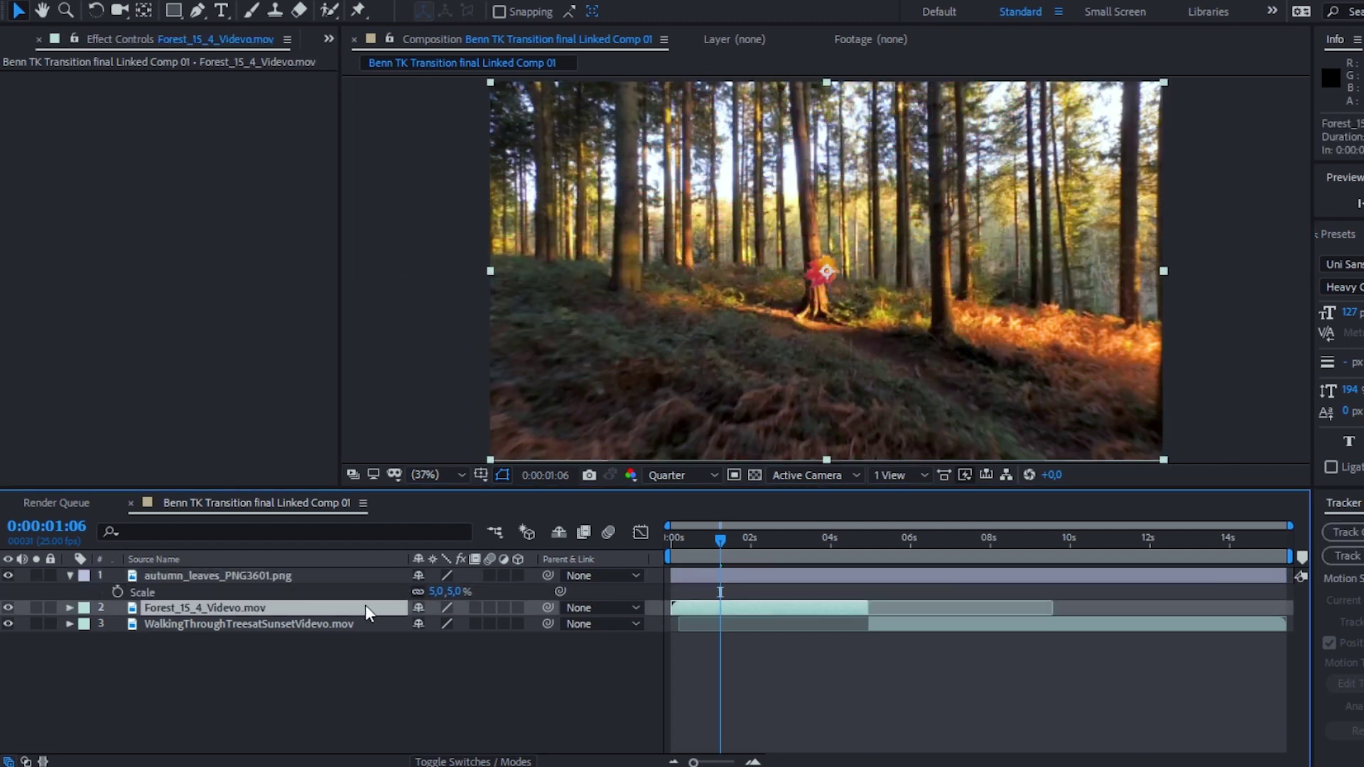
click(313, 578)
Duplicate the leaf several times and spread copies to the upper left and upper right
key(ctrl+d)
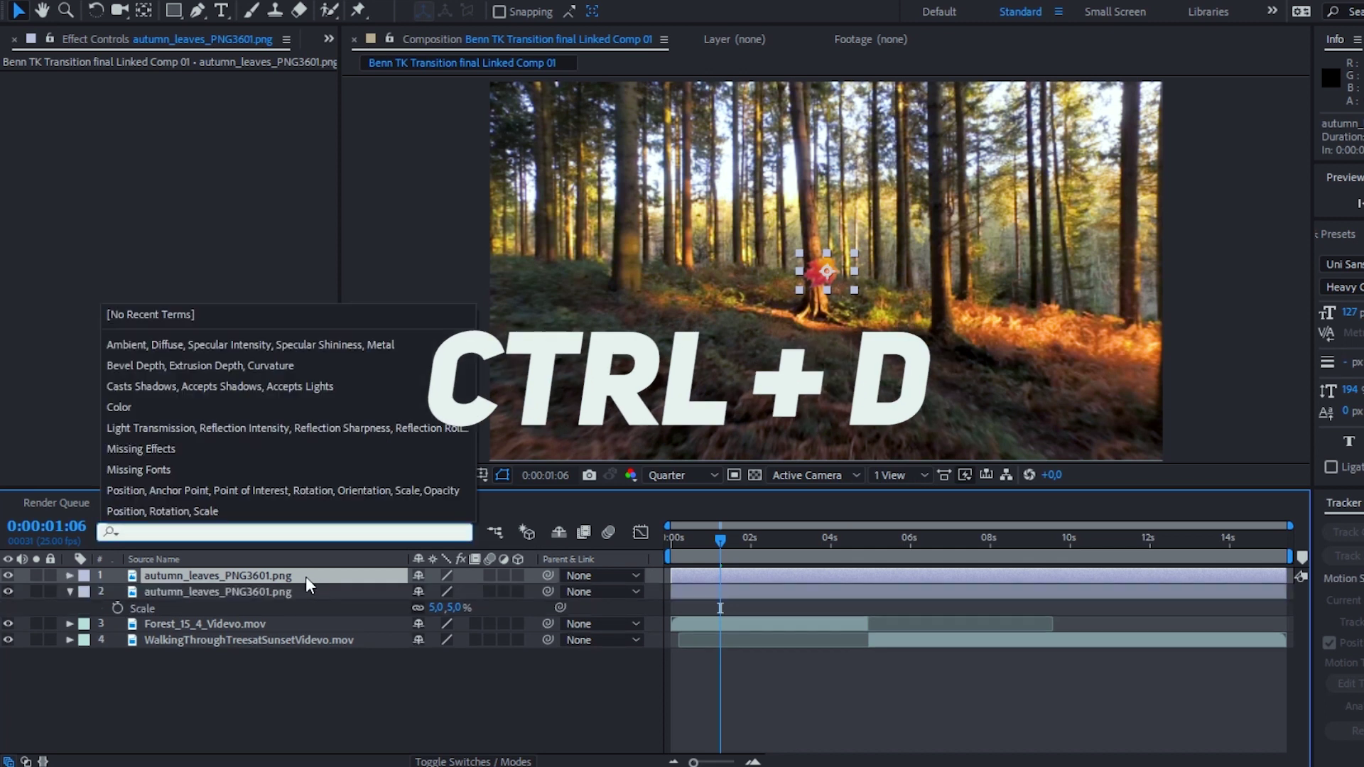
click(302, 576)
key(ctrl+d)
key(ctrl+d)
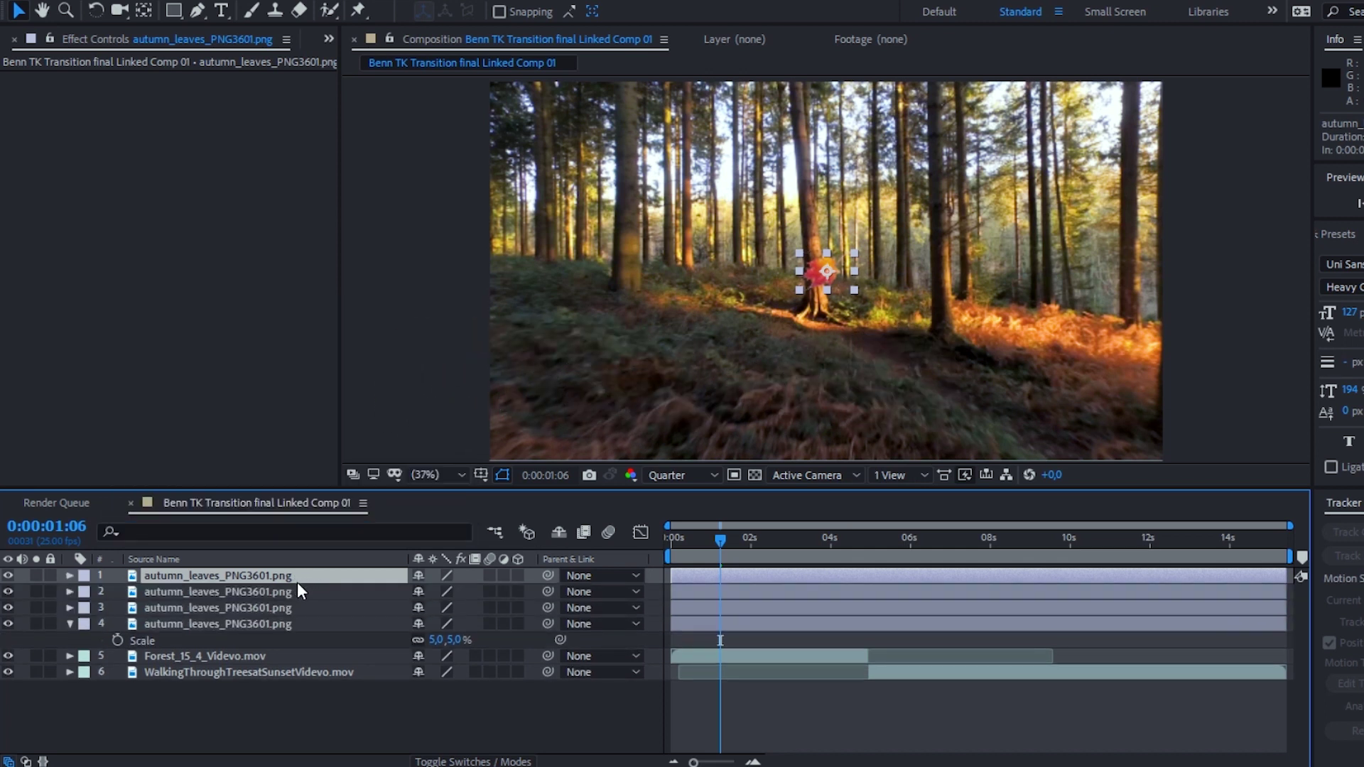
key(ctrl+d)
key(p)
drag(826, 270, 1002, 135)
click(828, 285)
drag(828, 286, 1096, 270)
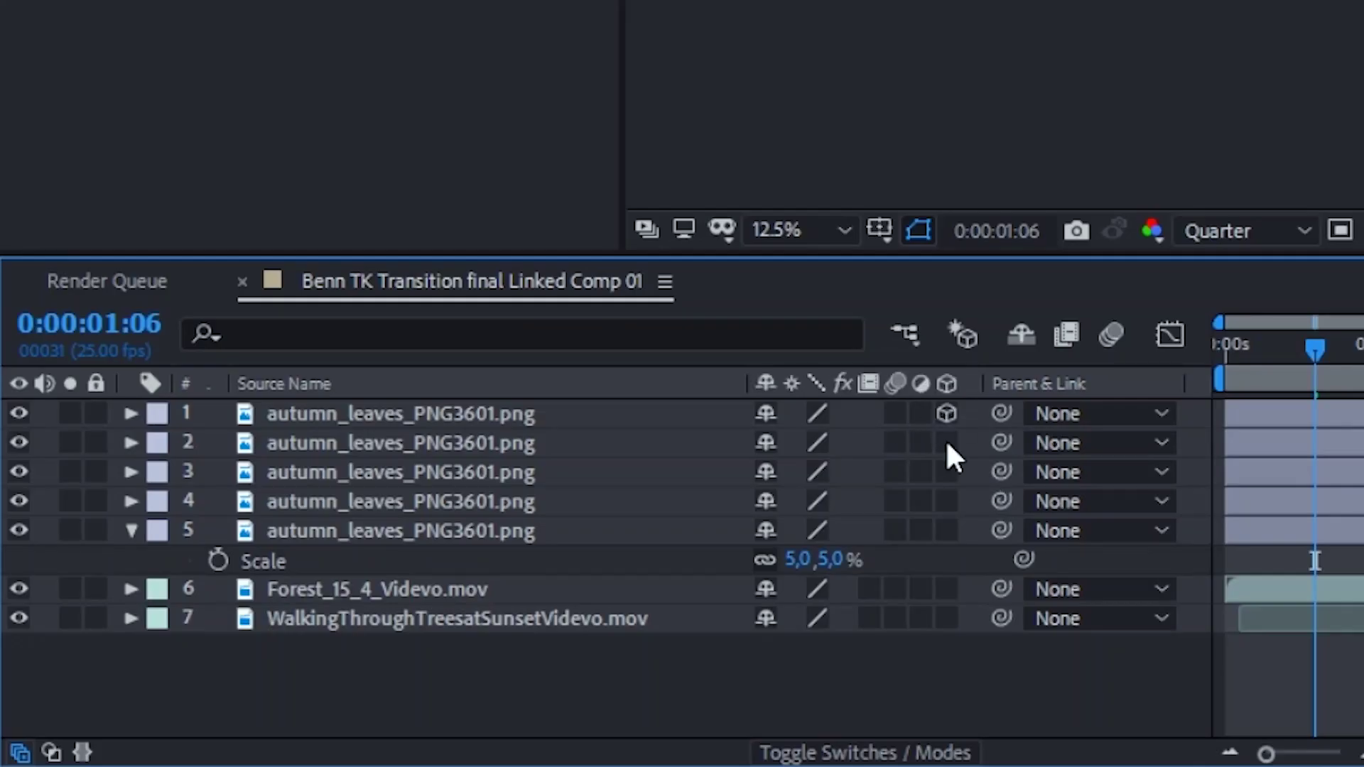
Turn on the 3D Layer switch for leaf layers 2 and 3
drag(946, 442, 948, 472)
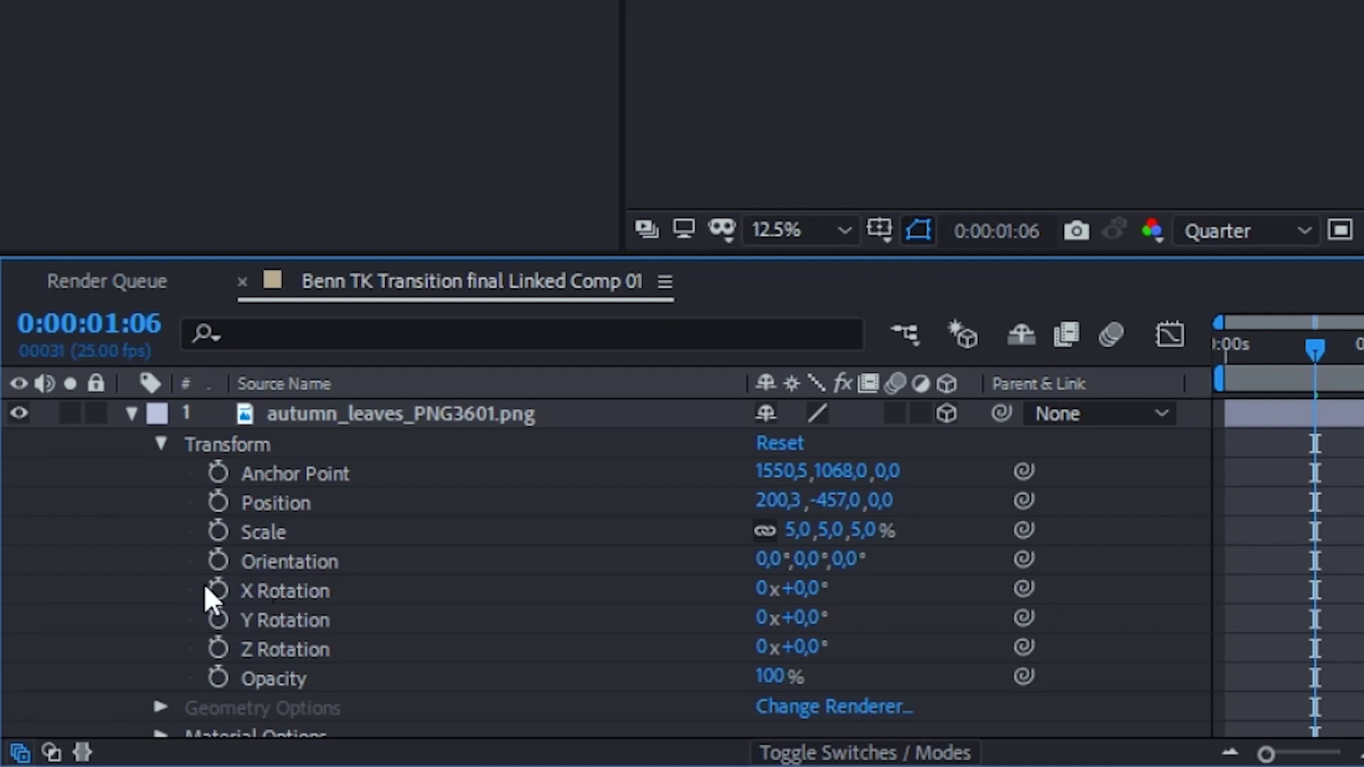
Set starting keyframes for the leaf's X, Y and Z Rotation and Position
click(213, 588)
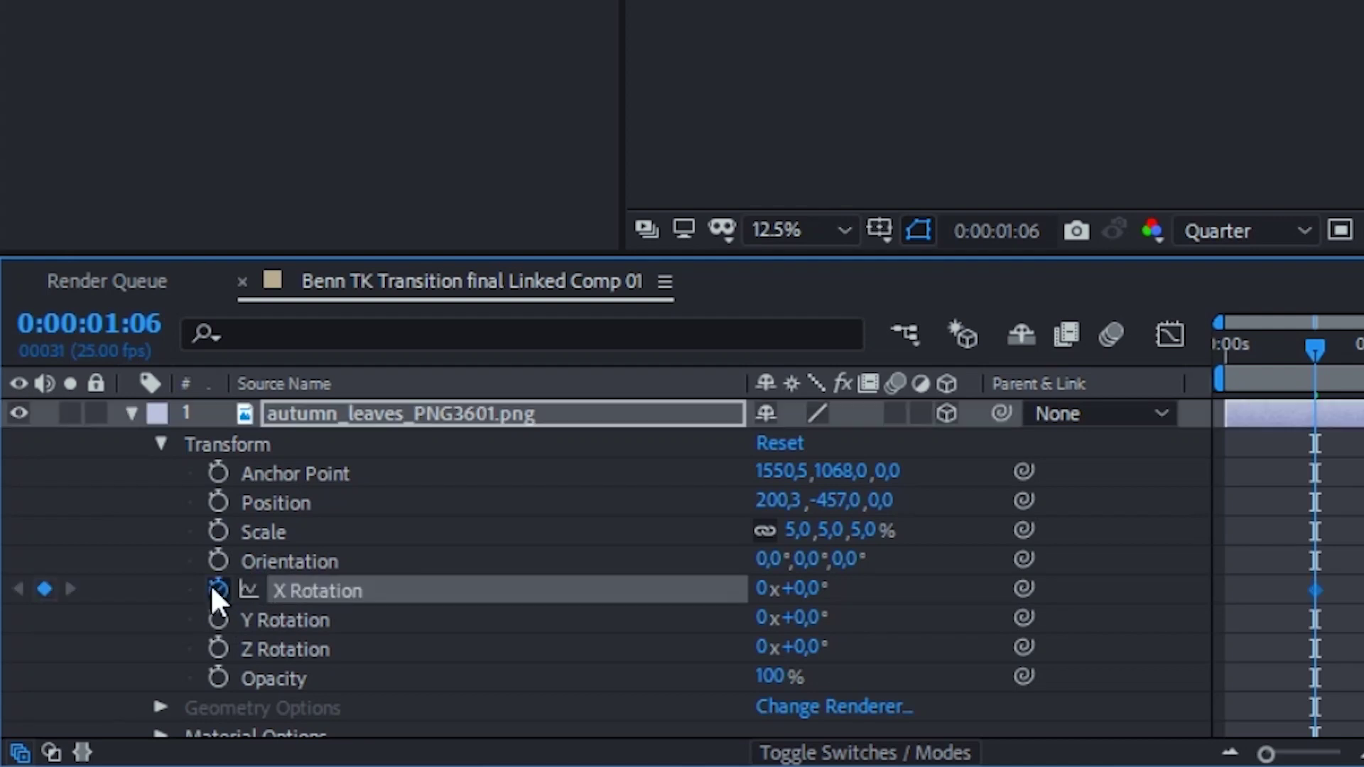
click(217, 618)
click(216, 648)
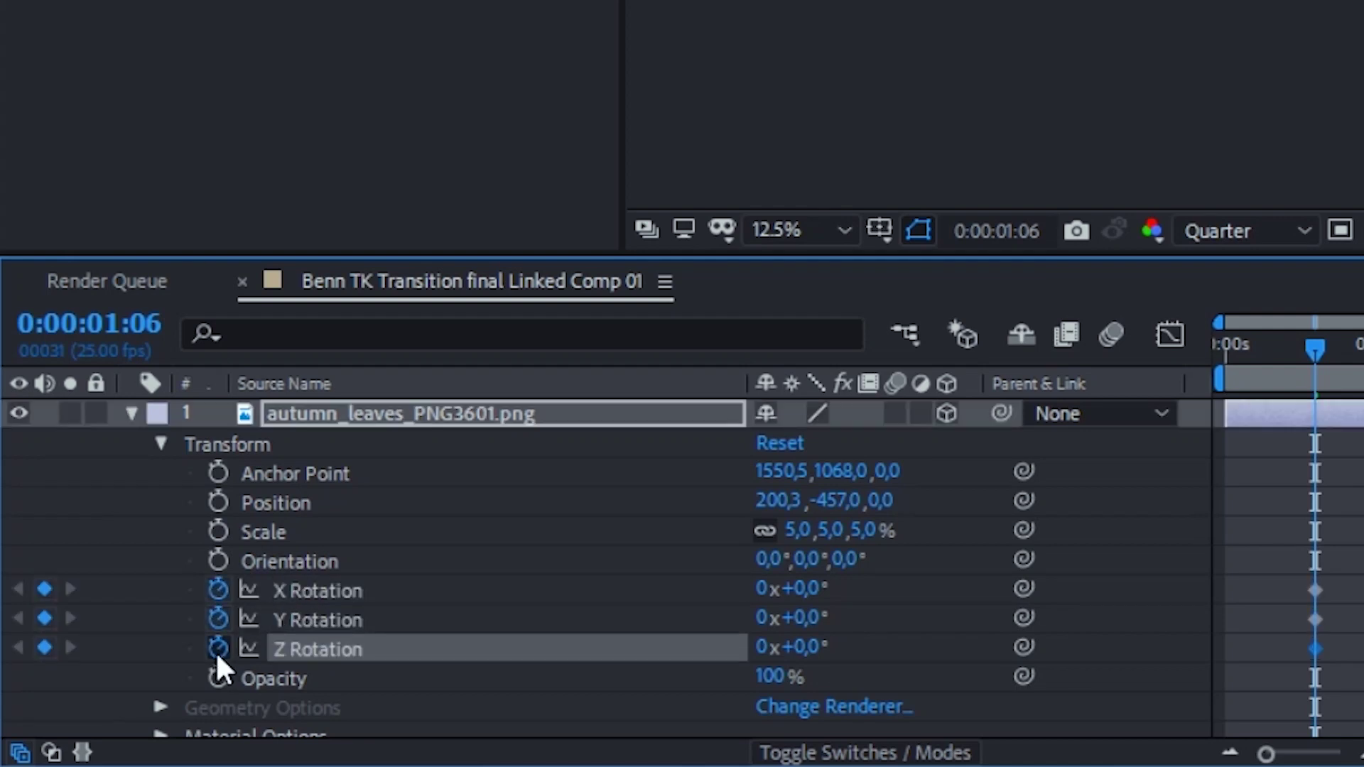
click(217, 503)
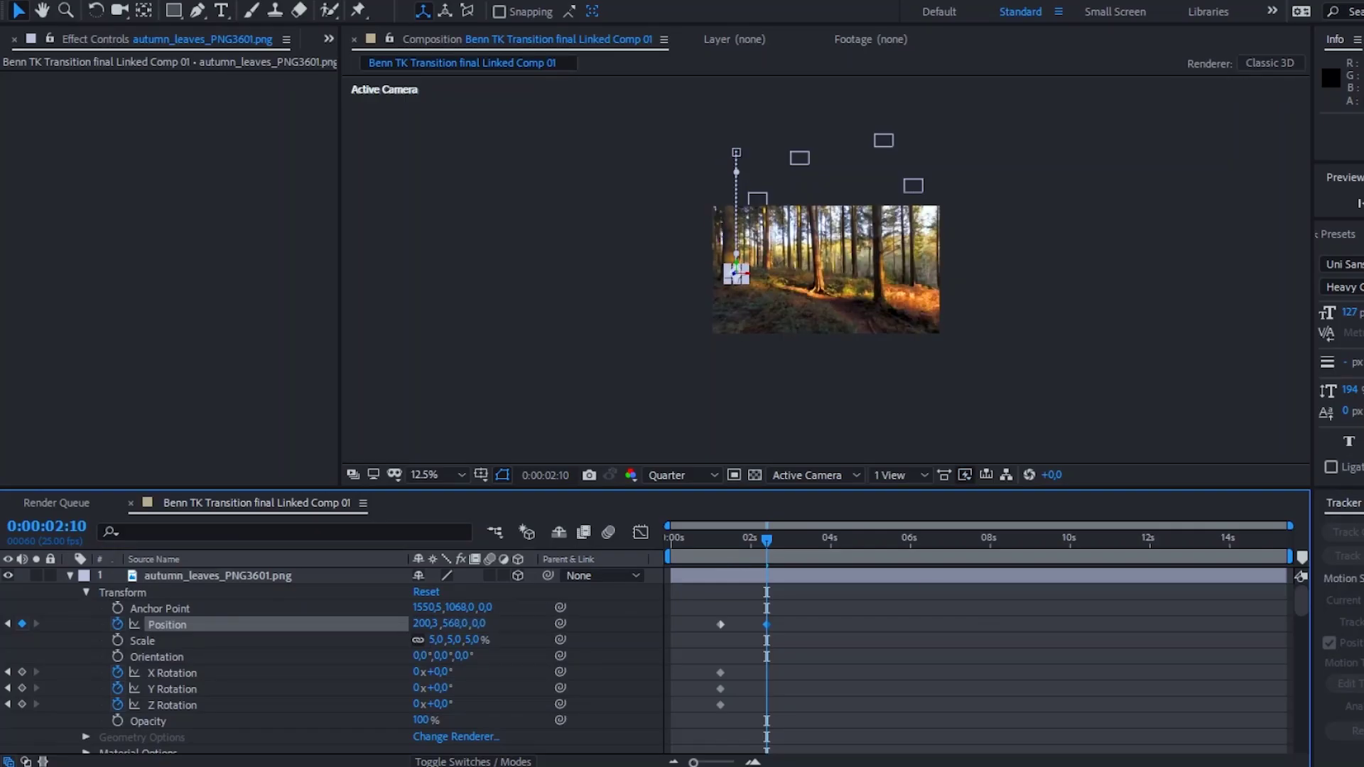
Move to a later time and add keyframes on the leaf's X and Y Rotation
click(1021, 576)
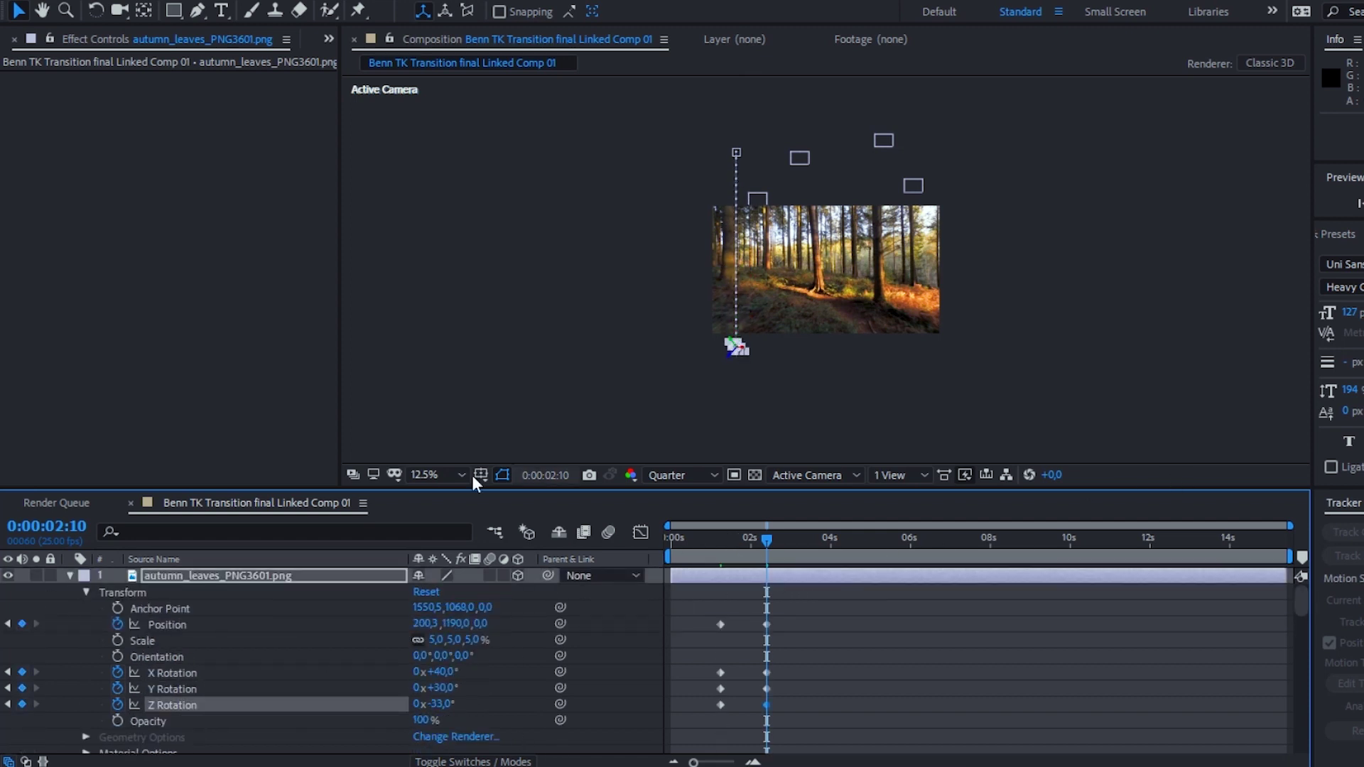
key(shift+slash)
click(752, 541)
drag(753, 545, 765, 541)
click(734, 536)
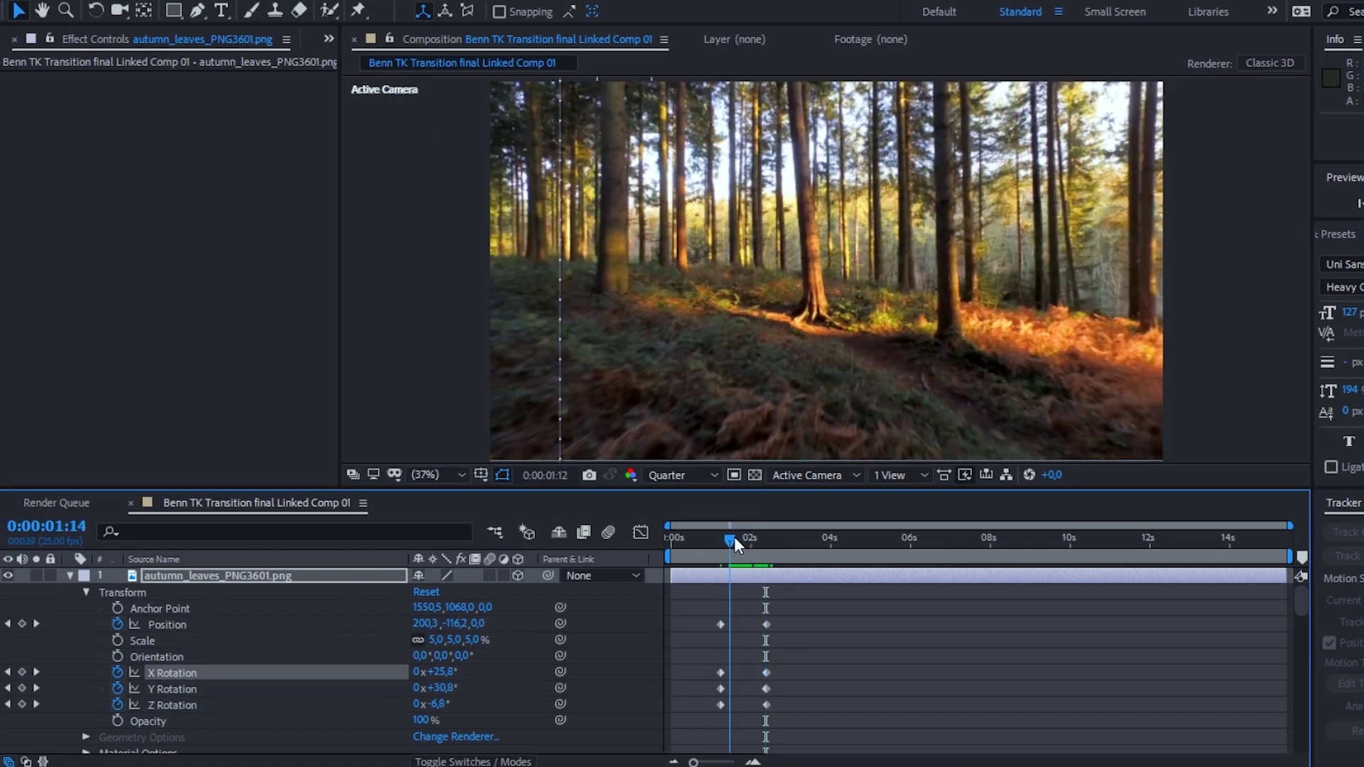
shift+click(399, 688)
key(k)
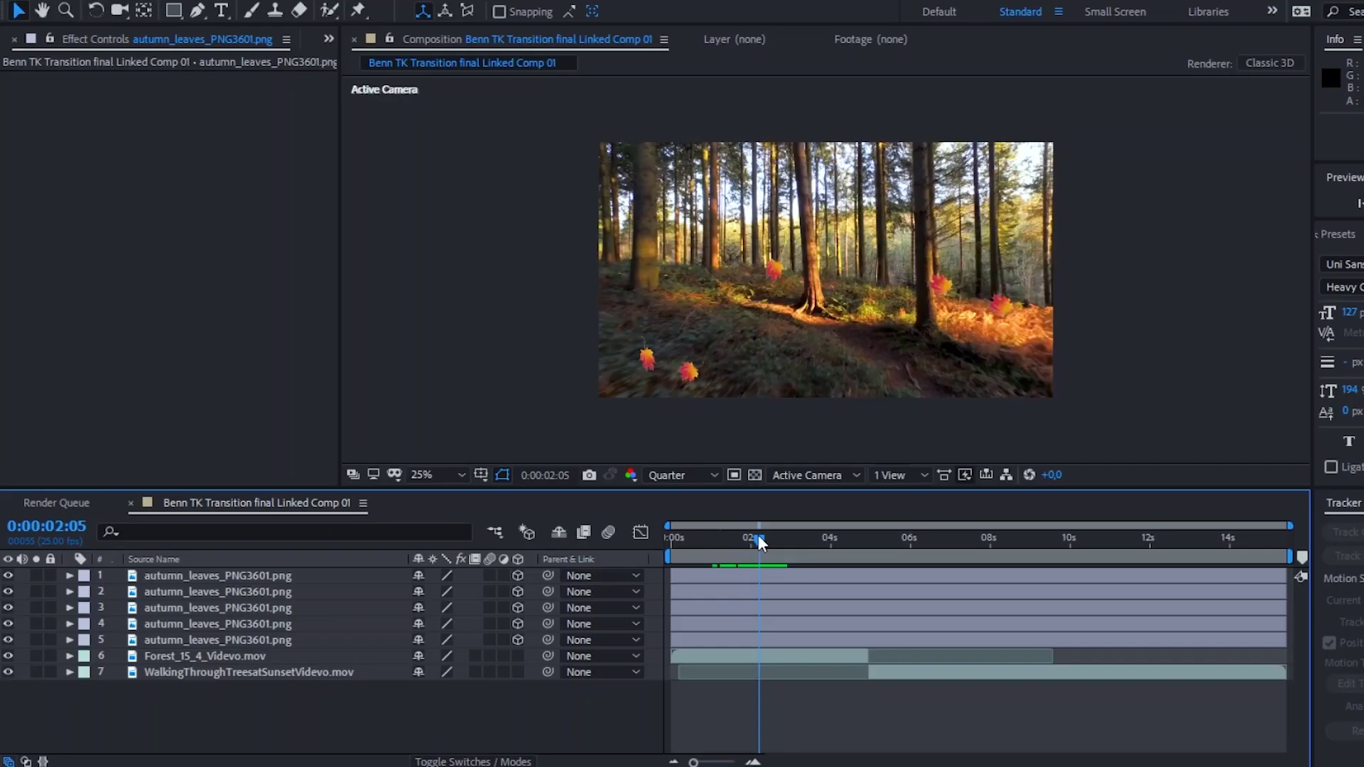
Scrub around 02:00 and select layer 1 to show its motion path
mouse_move(757, 534)
mouse_down()
mouse_move(781, 534)
mouse_move(741, 539)
mouse_move(753, 539)
mouse_up()
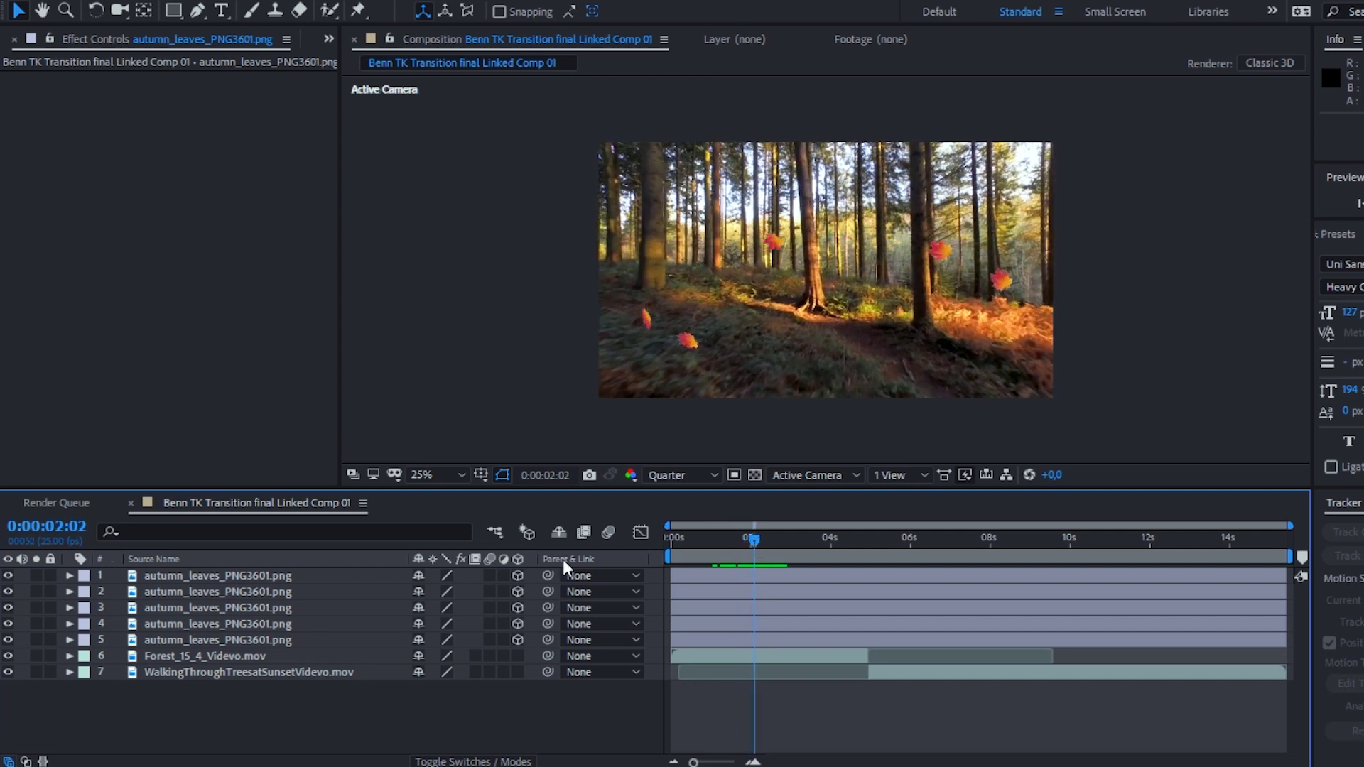
click(257, 574)
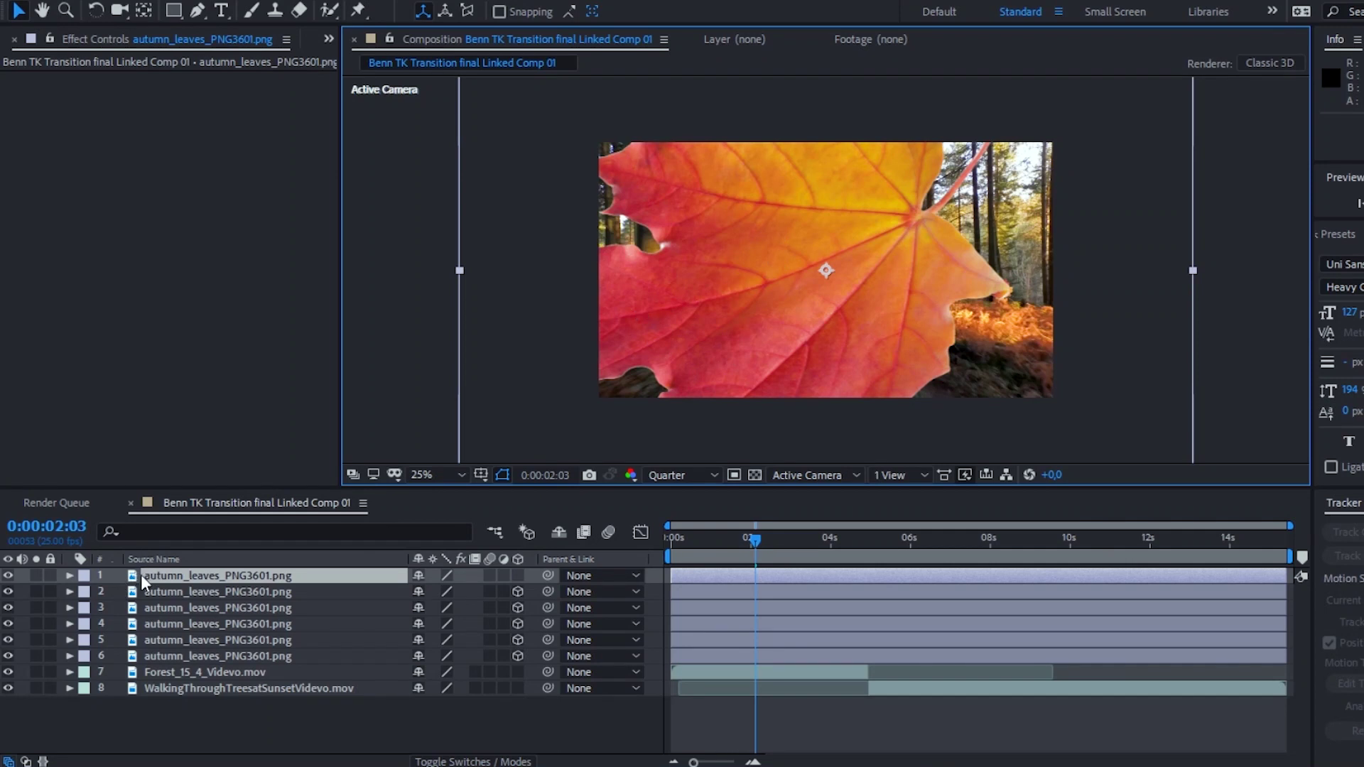
Enlarge the new leaf layer to 189% scale
key(s)
drag(441, 595, 505, 559)
click(720, 294)
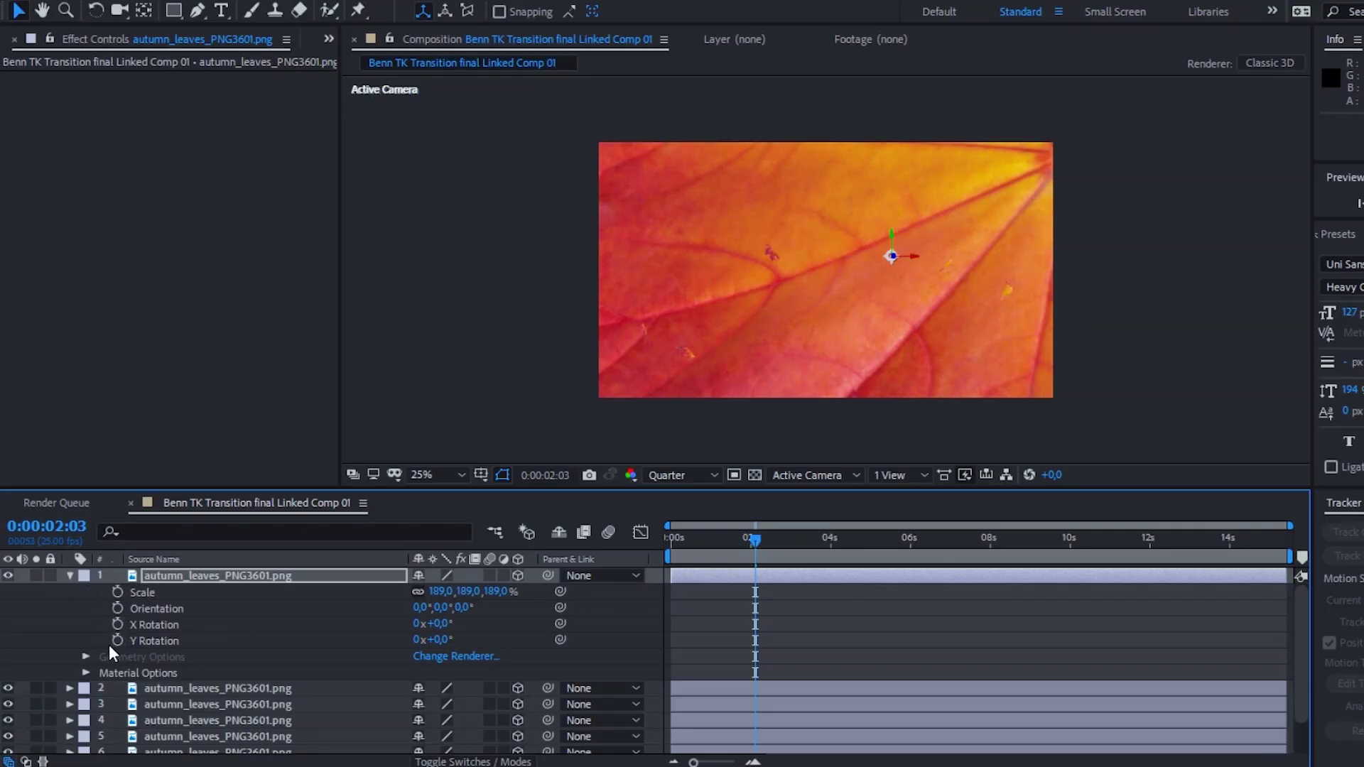
Keyframe the leaf's X, Y and Z Rotation, tilt it back about 58°, and view at 12.5%
click(69, 575)
click(69, 575)
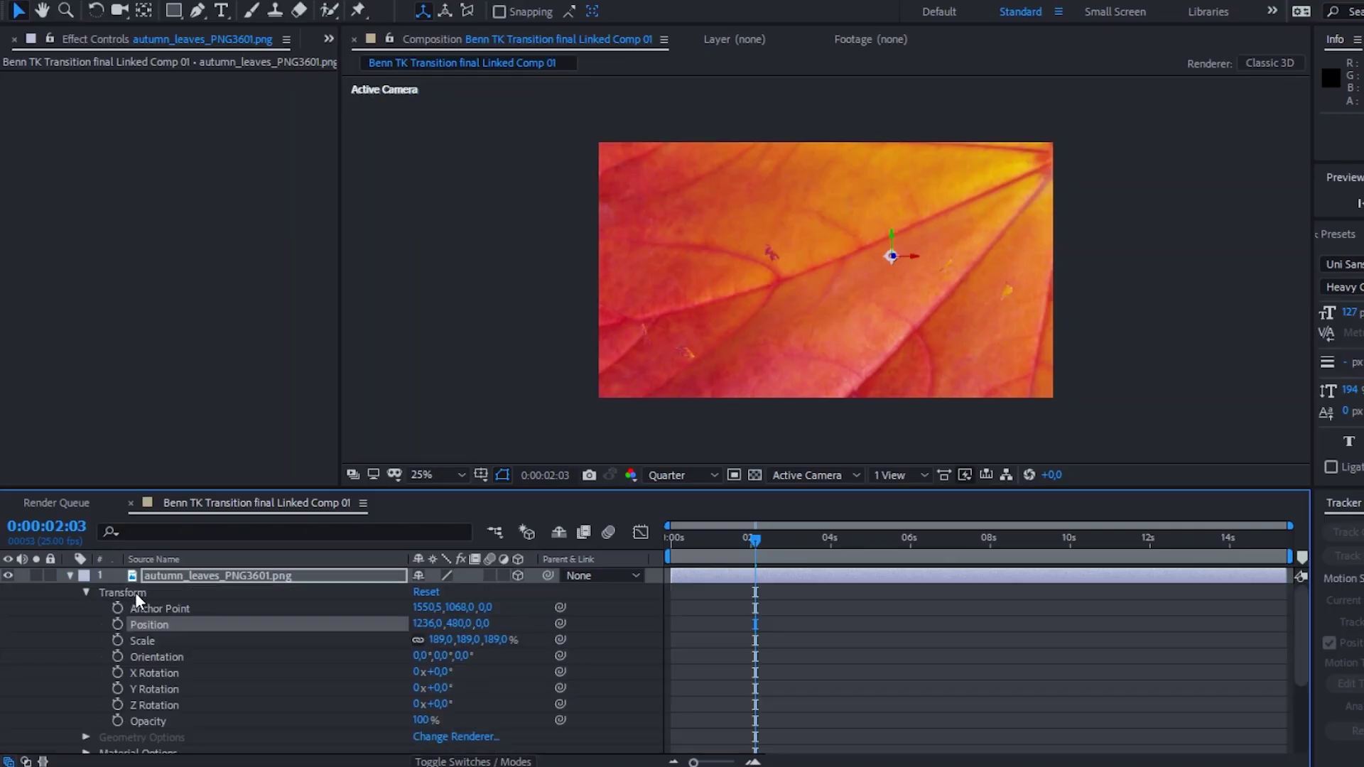
click(119, 672)
click(118, 689)
click(117, 704)
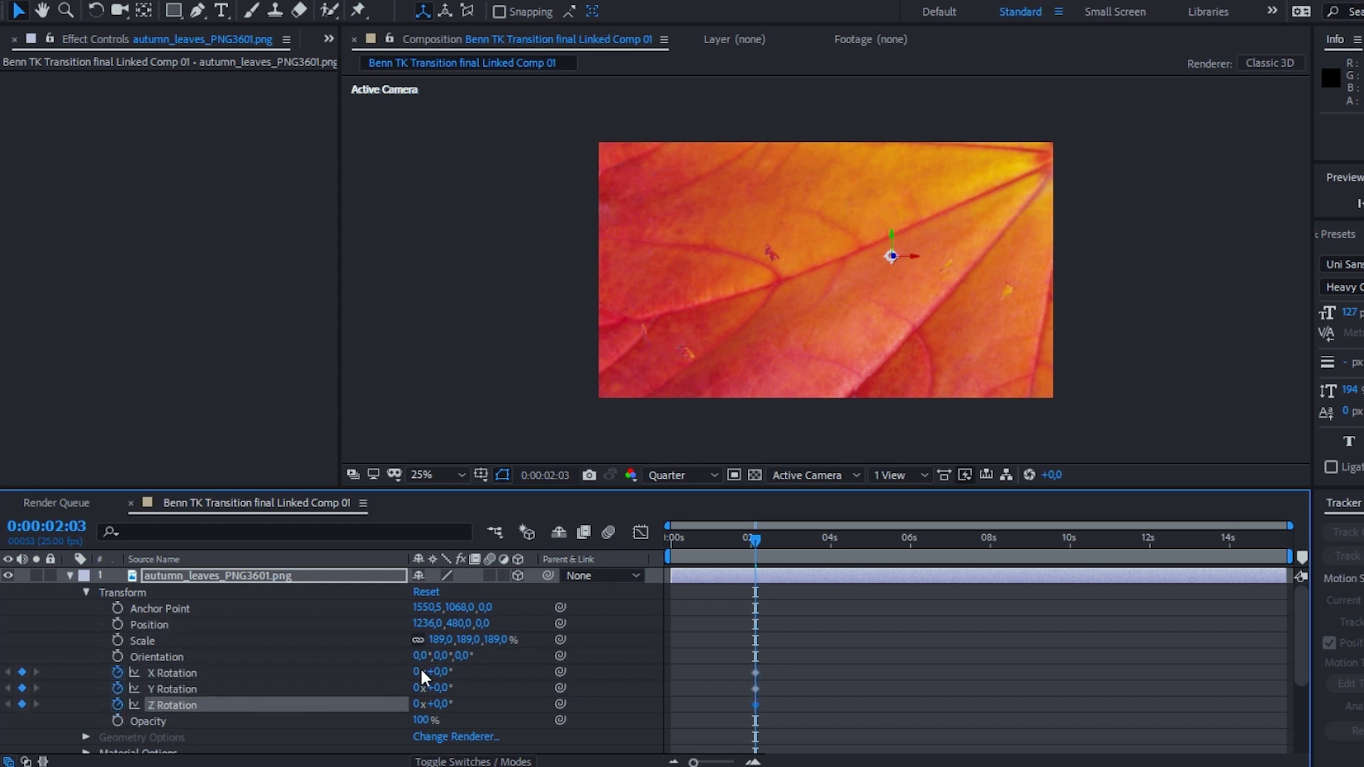
drag(440, 672, 453, 703)
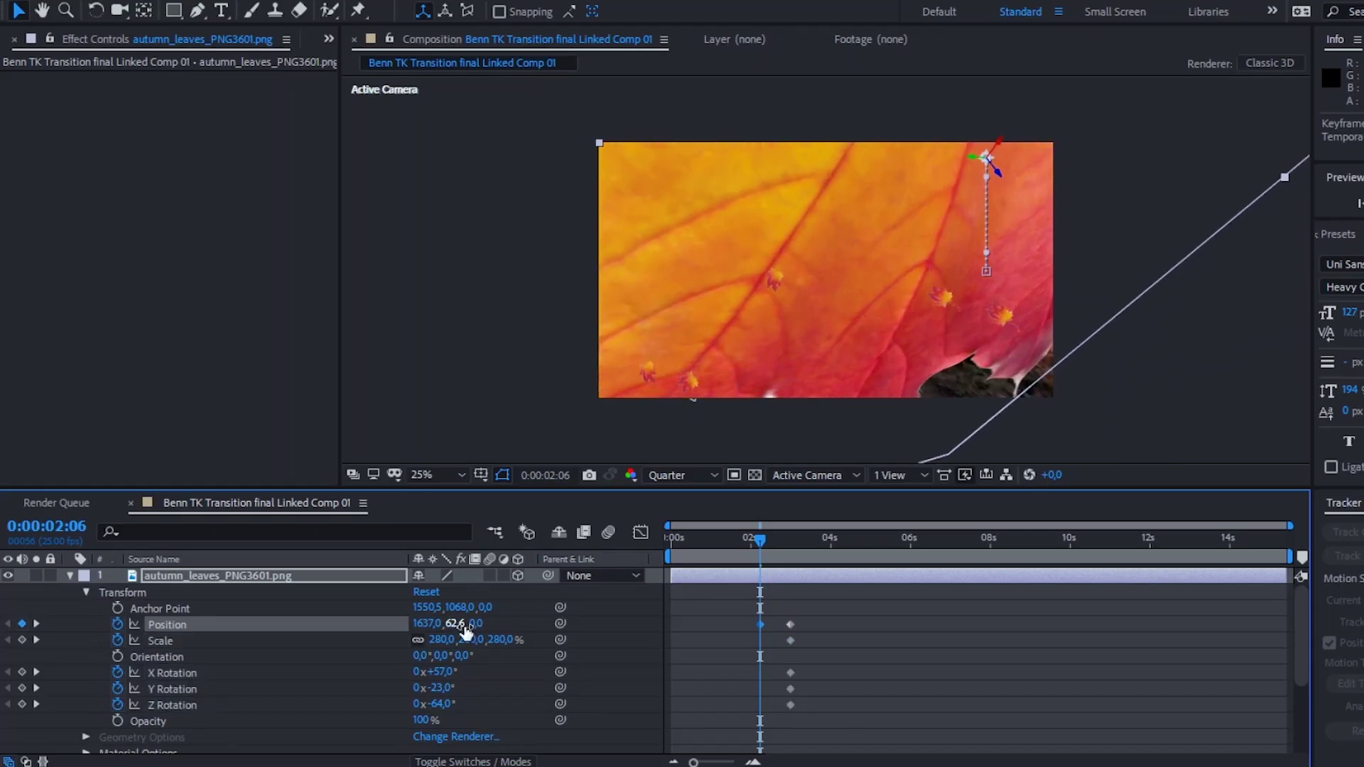
click(437, 474)
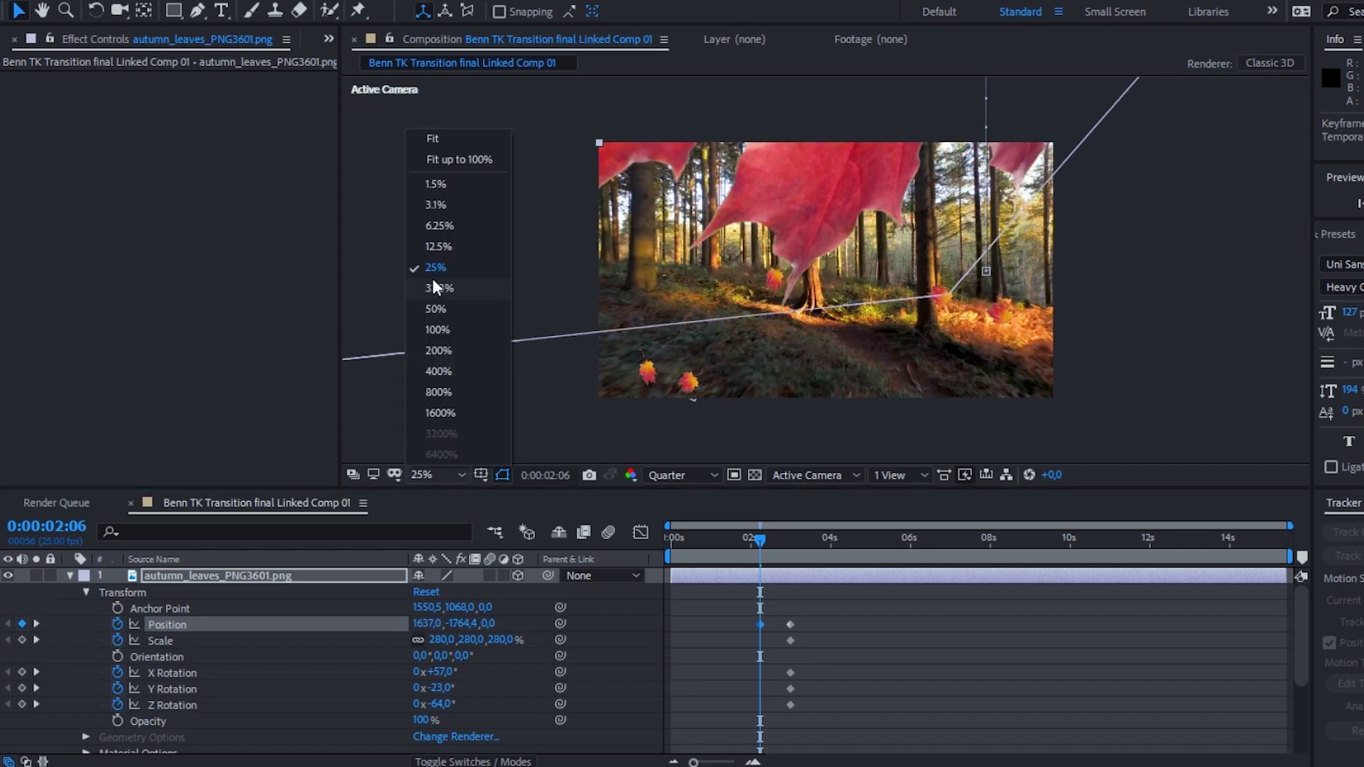
click(437, 245)
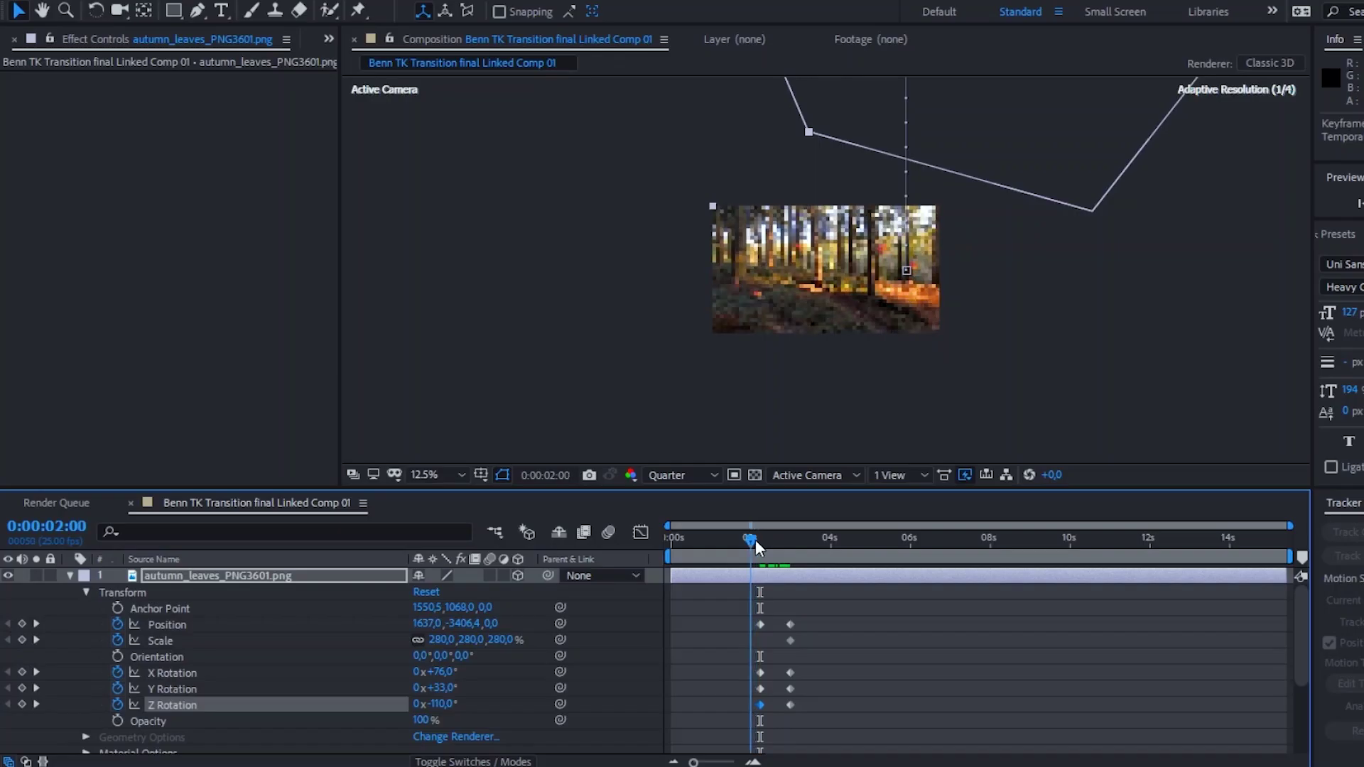
Around 03:16, keyframe the big leaf pushed down past the frame with adjusted X Rotation
drag(755, 539, 799, 523)
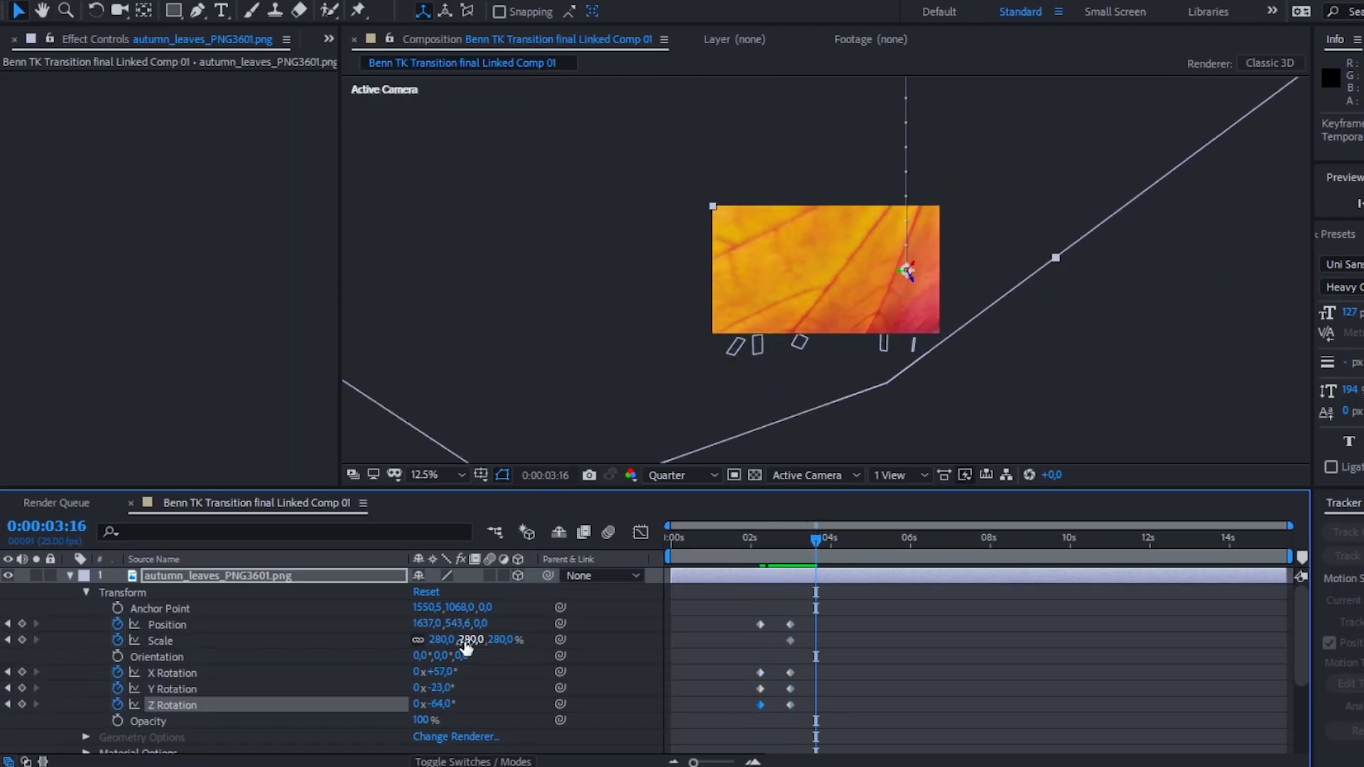
drag(482, 623, 546, 623)
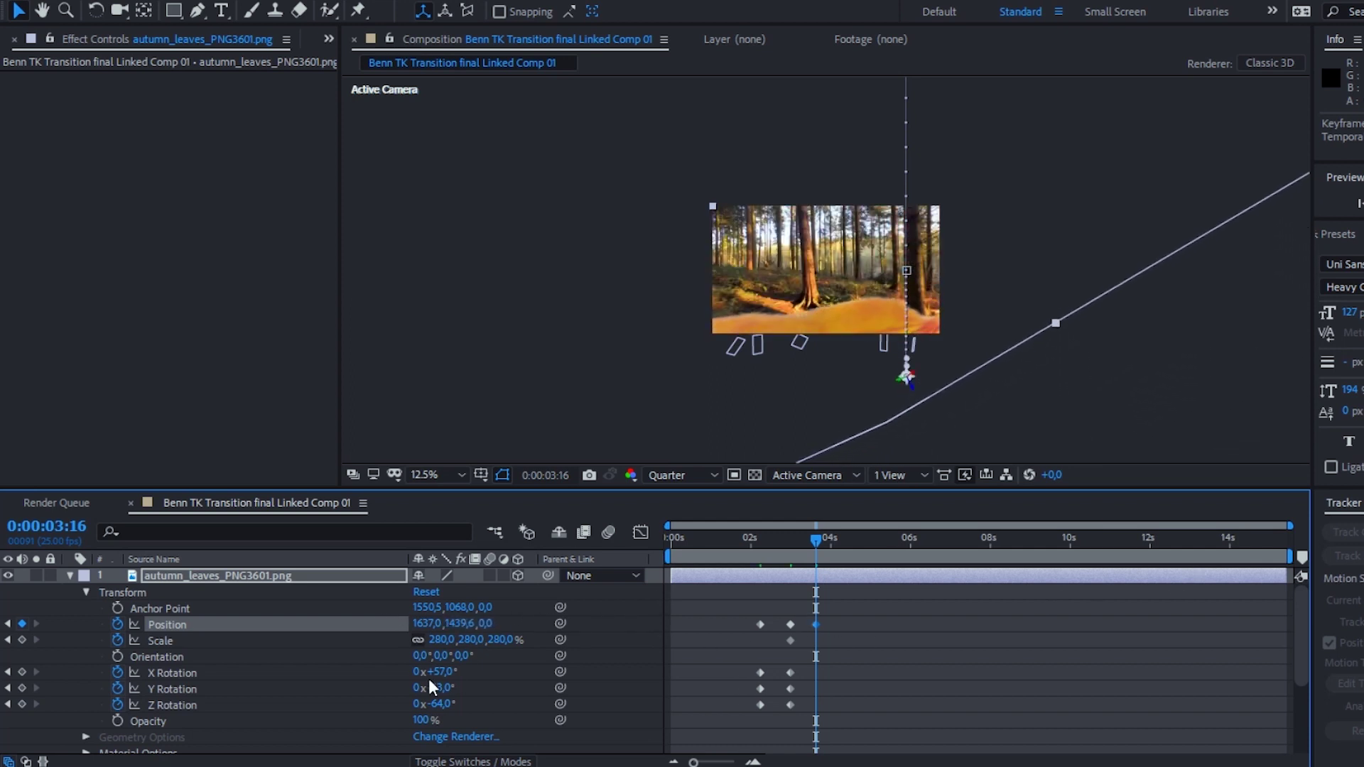
drag(432, 671, 431, 669)
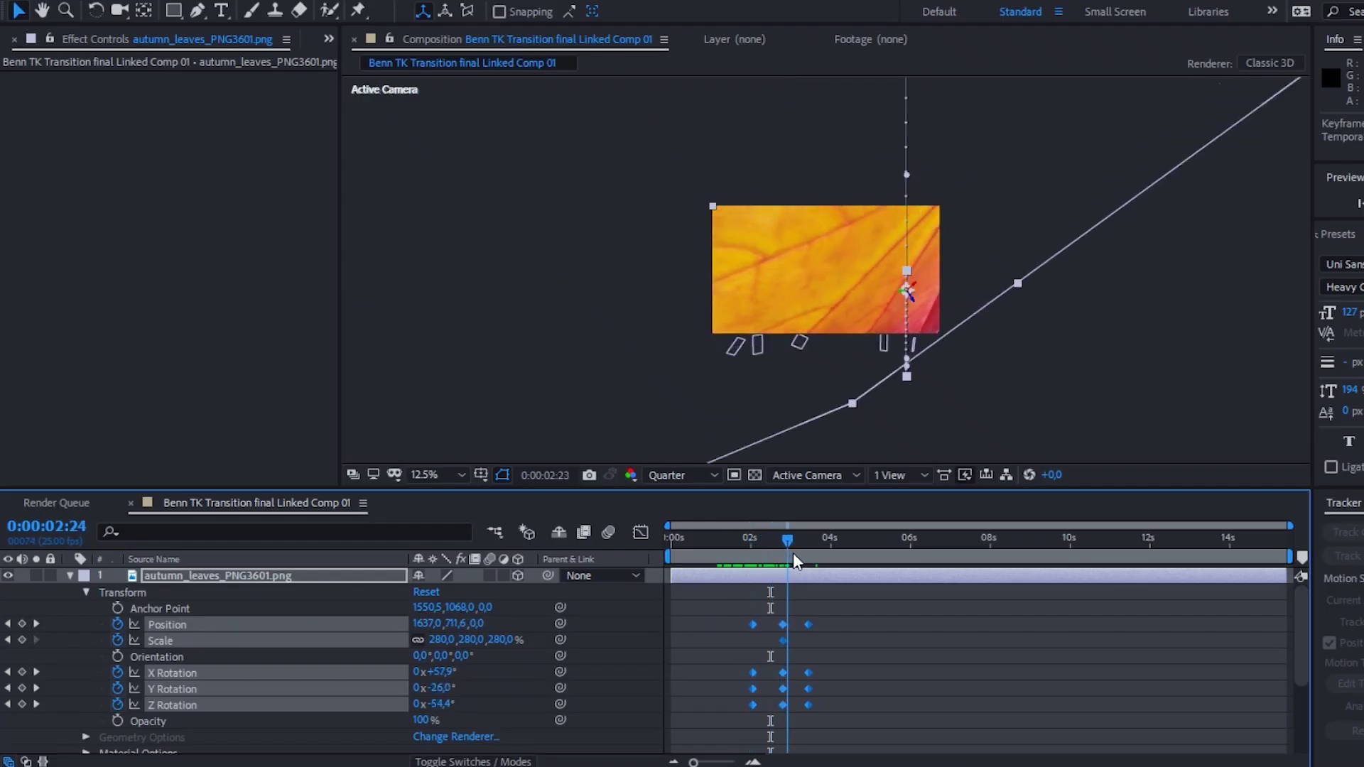
drag(811, 552, 754, 572)
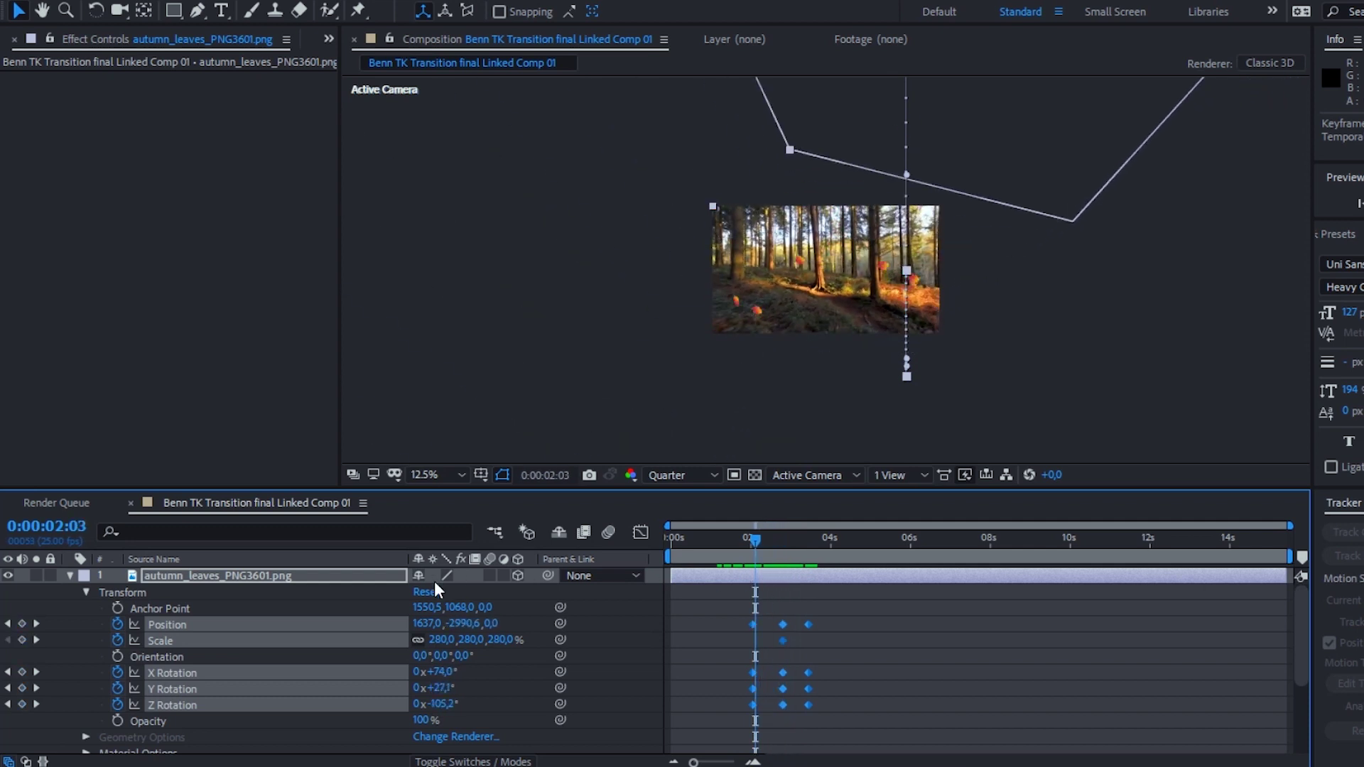
click(71, 575)
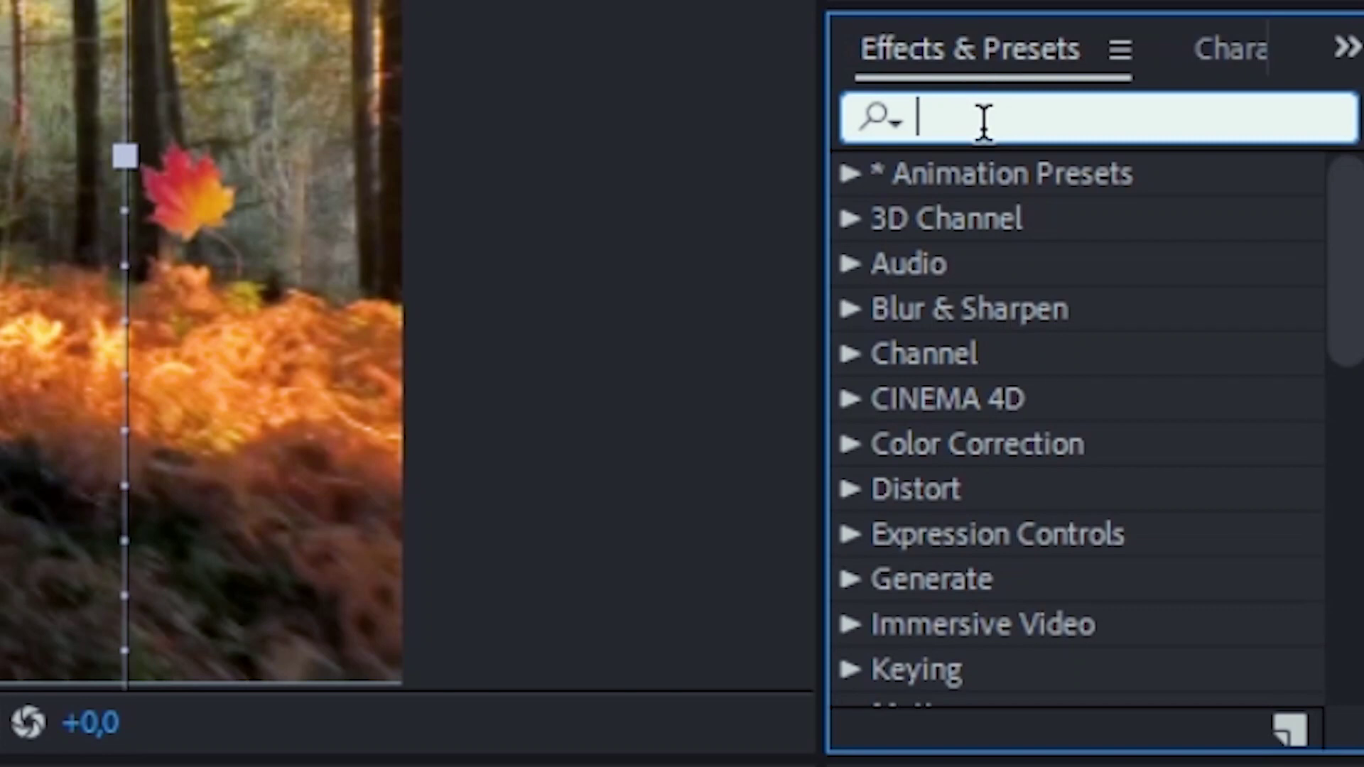
Try a Curves adjustment, then enable motion blur on leaf layers 3, 4 and 5
text(curve)
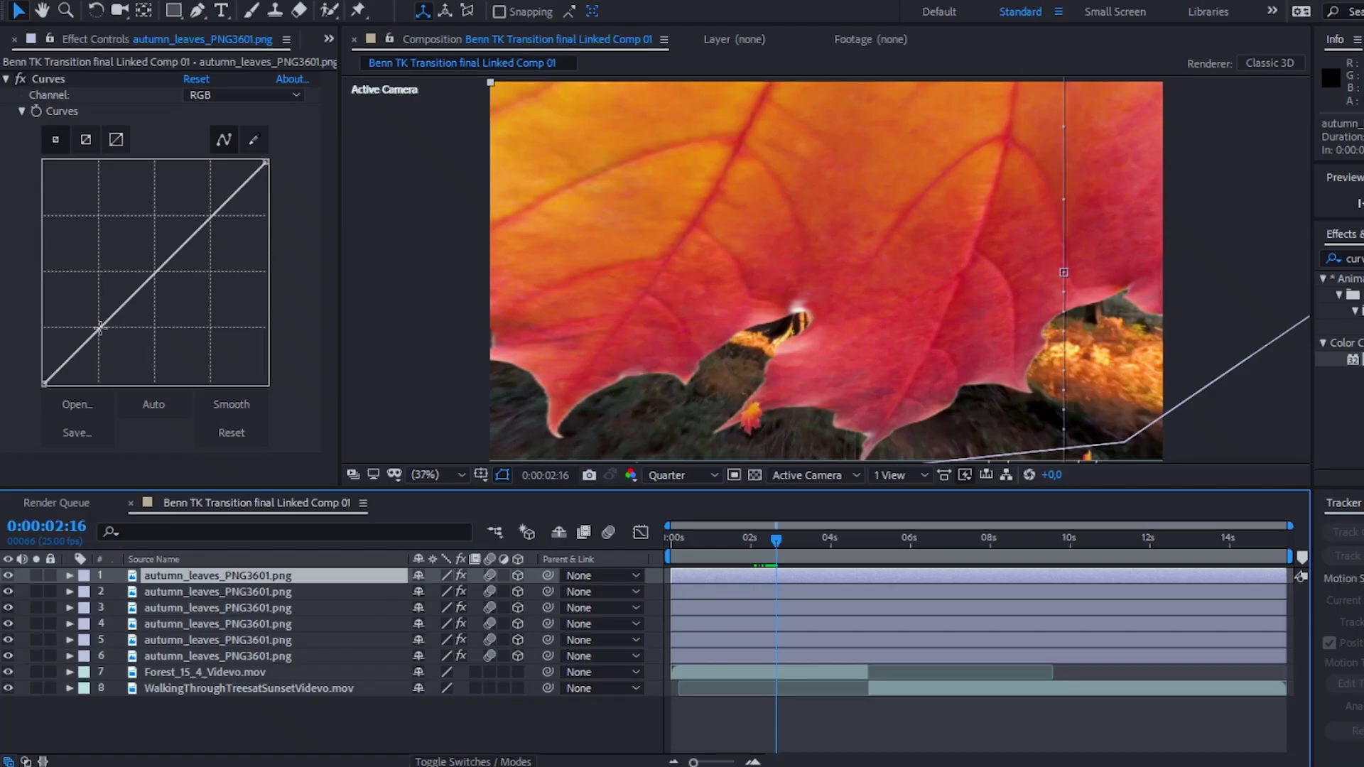
mouse_move(99, 328)
mouse_down()
mouse_move(120, 348)
mouse_move(91, 318)
mouse_move(103, 338)
mouse_up()
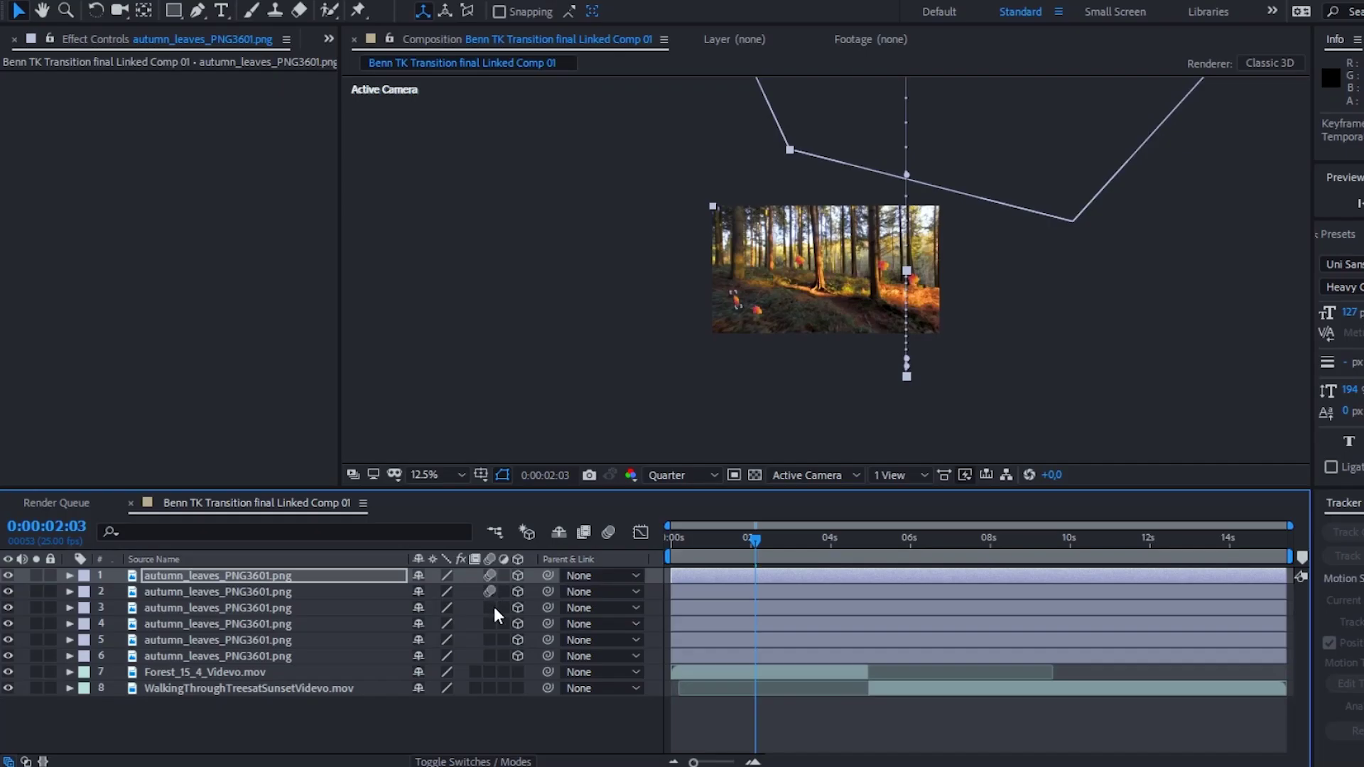
click(493, 609)
click(490, 625)
click(492, 640)
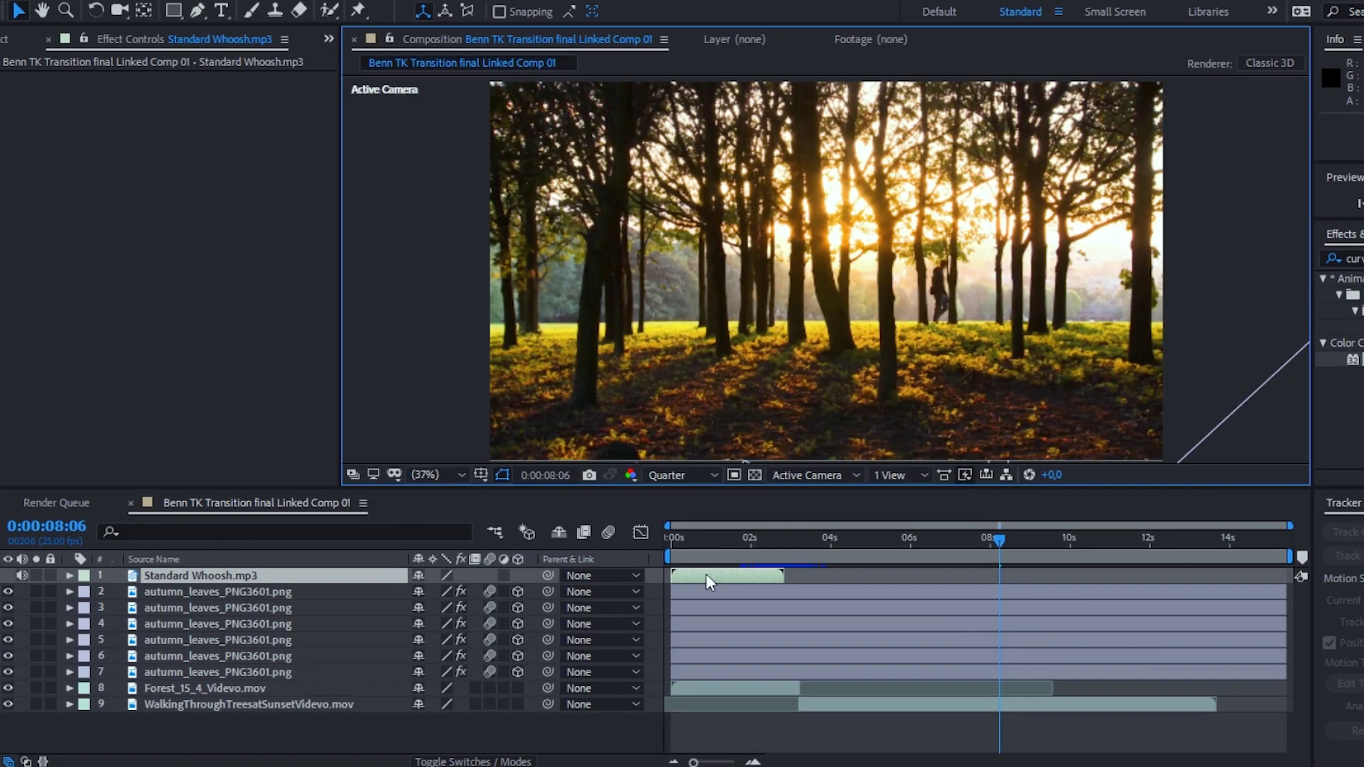
Slide the Standard Whoosh.mp3 layer so it starts at about 1.8 seconds, with the leaf sweep
drag(706, 576, 790, 577)
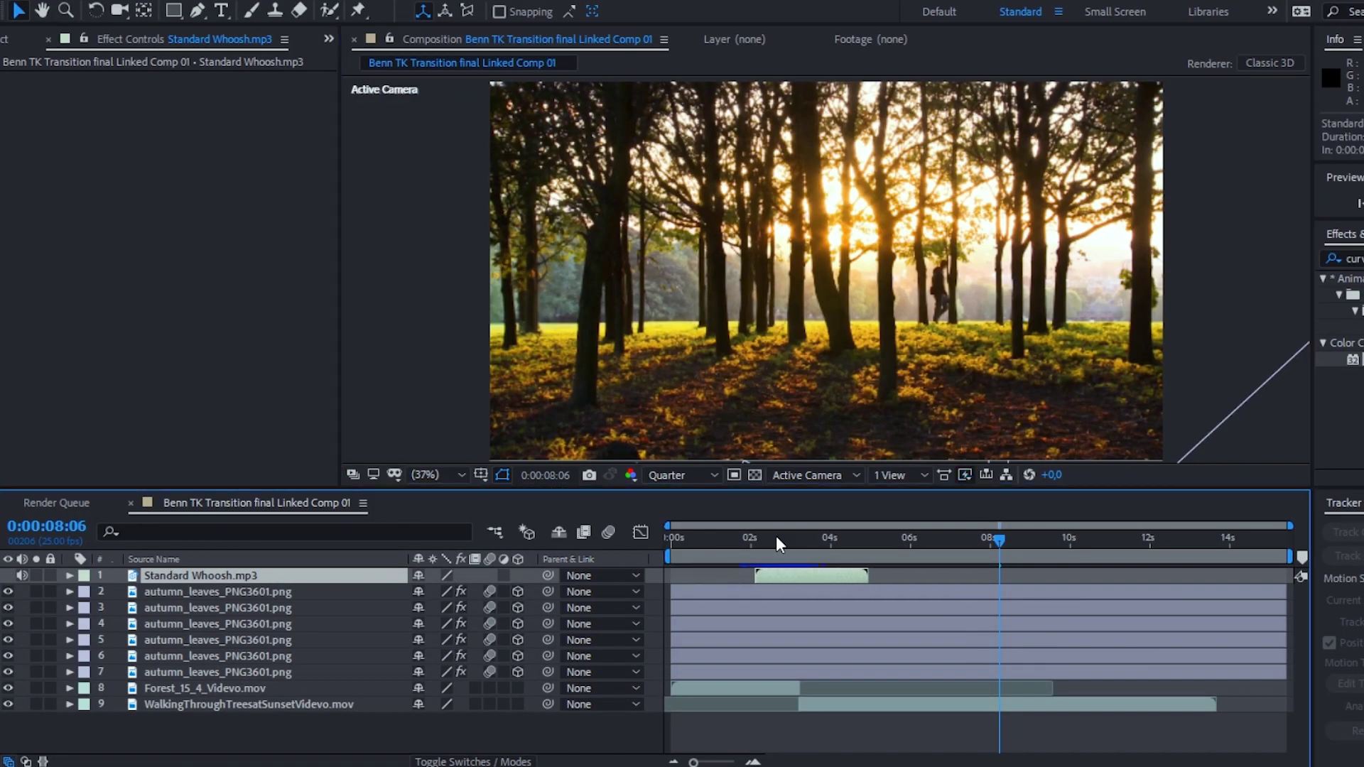